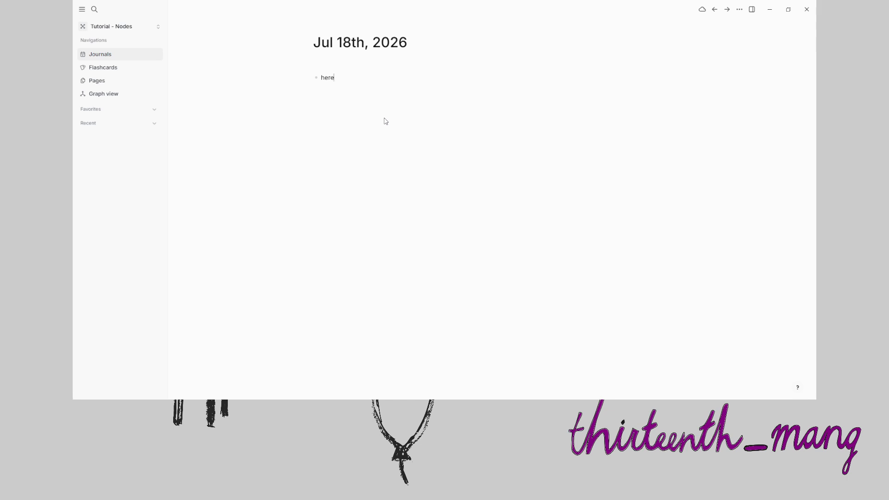
Write "this is a block" in the journal entry, with "this is an indented block" nested beneath it
key(BackSpace)
key(BackSpace)
text(this is a block)
key(Return)
key(Tab)
text(this is an indented block)
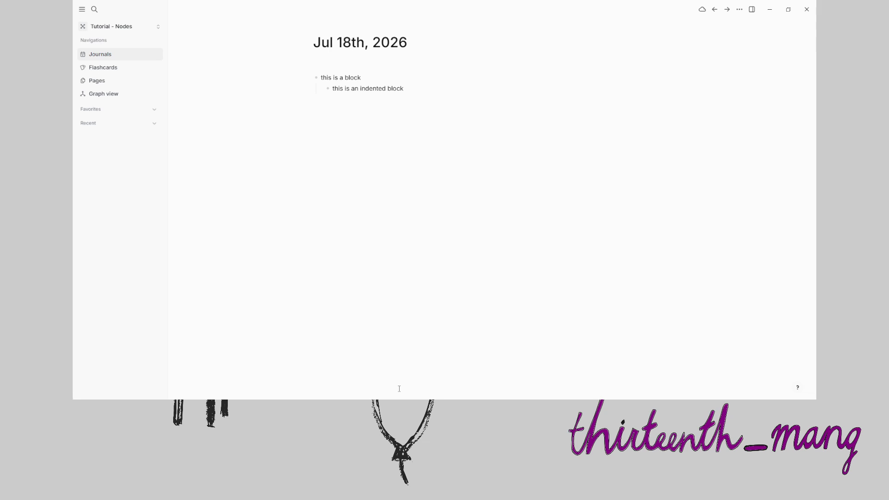
Add a top-level block containing the page reference [[this is a page]]
mouse_move(367, 54)
text([[this is a )
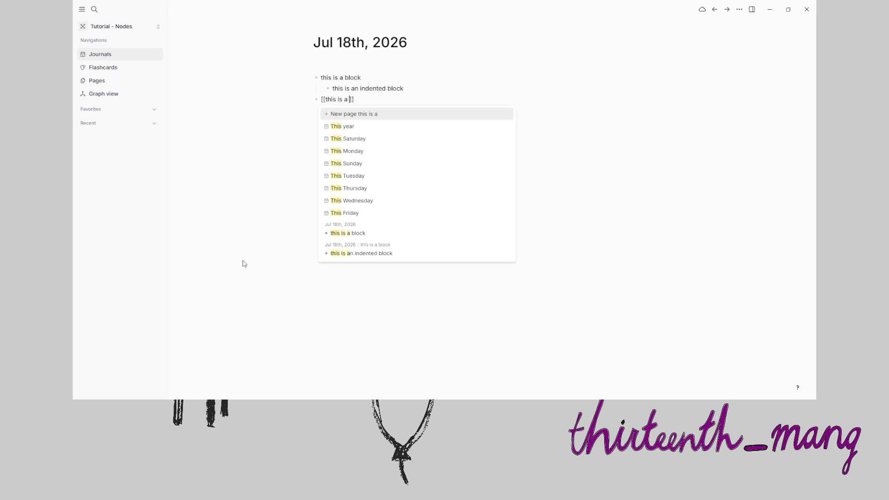
text(page)
key(Escape)
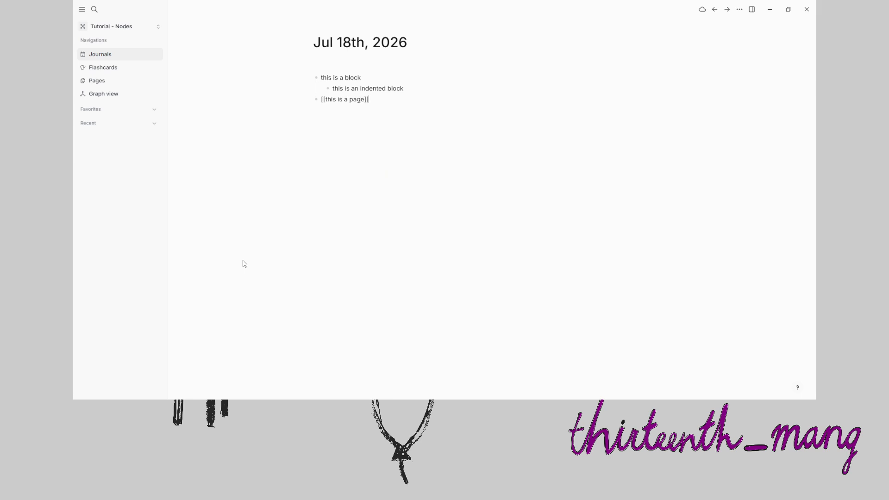
key(Escape)
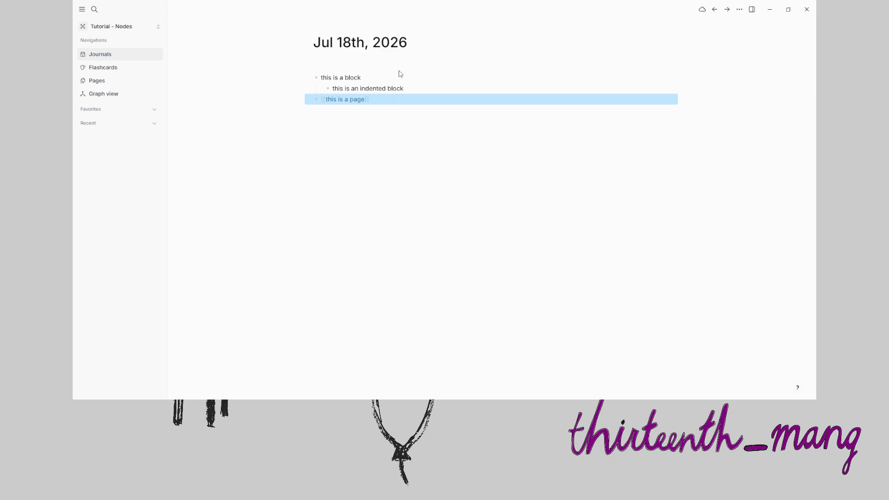
click(356, 61)
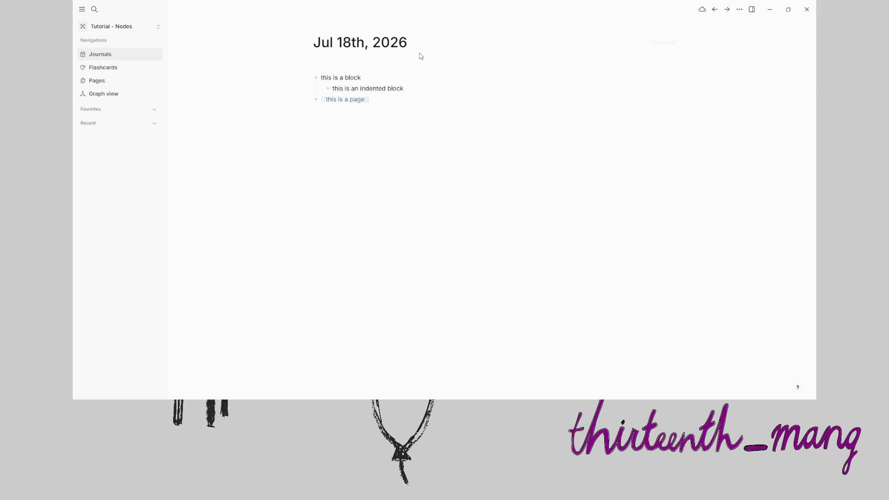
Add an empty block below the page reference and create a new tag called Movie
click(366, 110)
click(94, 10)
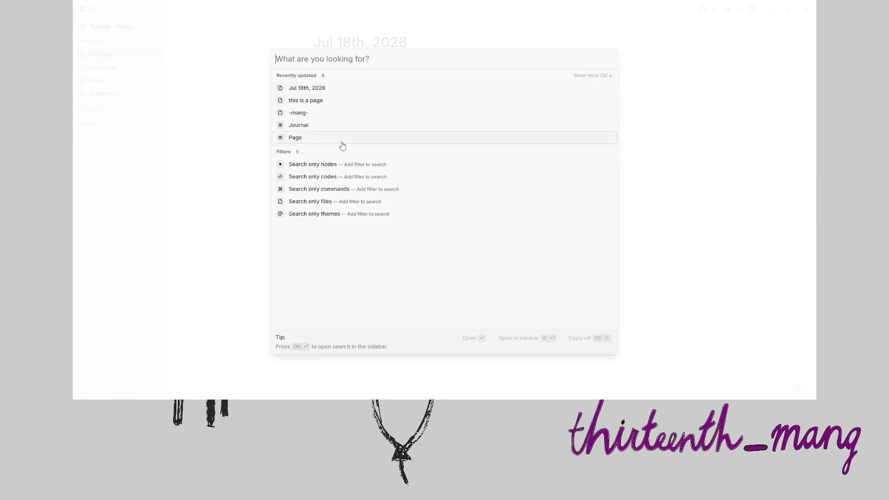
text(#Movie)
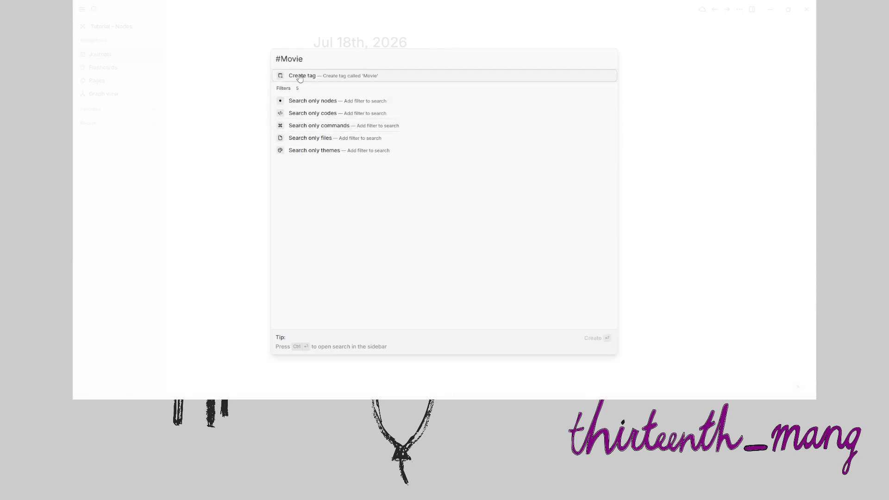
click(300, 77)
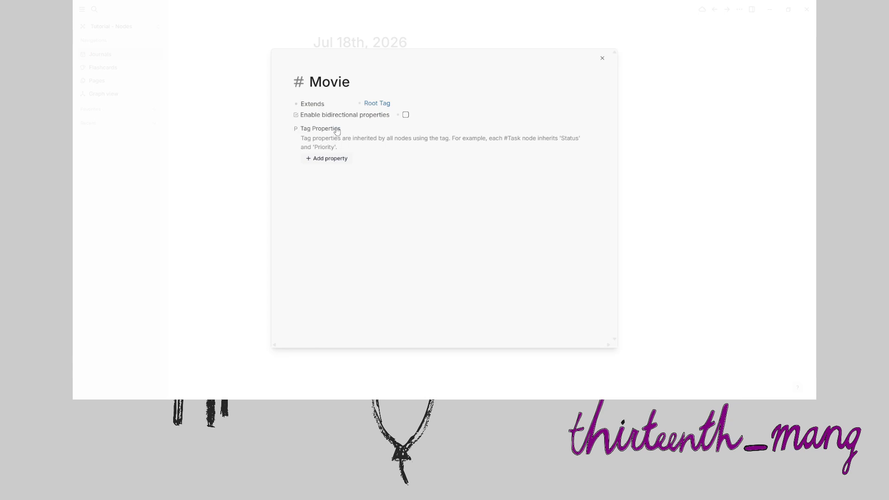
Add a Number property named year to the Movie tag
click(337, 162)
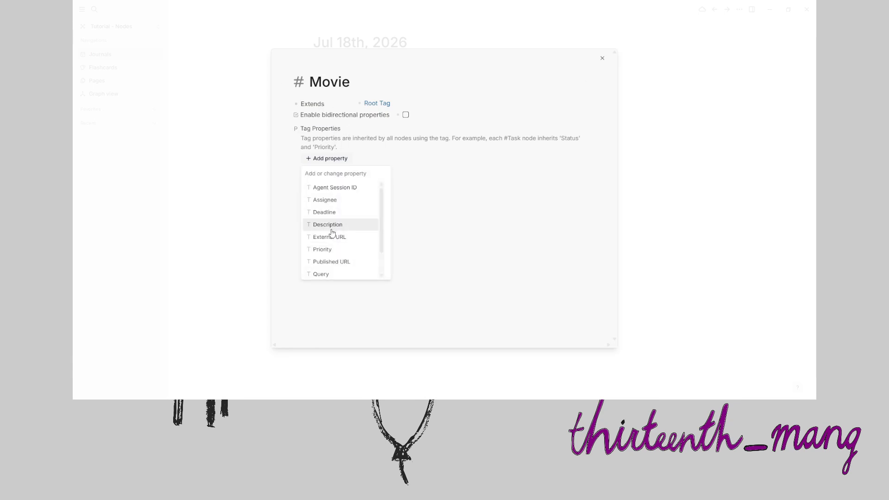
text(year)
key(Return)
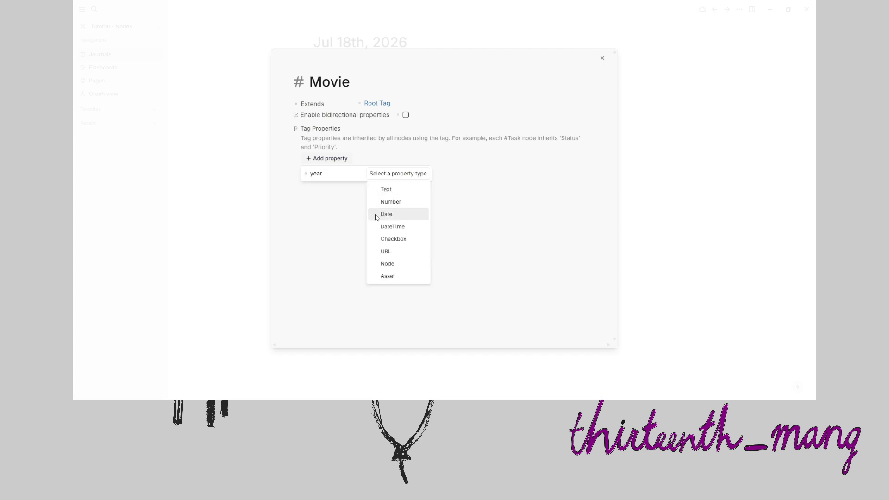
click(389, 207)
Add a Node property named genre to the Movie tag, with the new tag sci-fi as its node tag, and close the tag settings
click(327, 171)
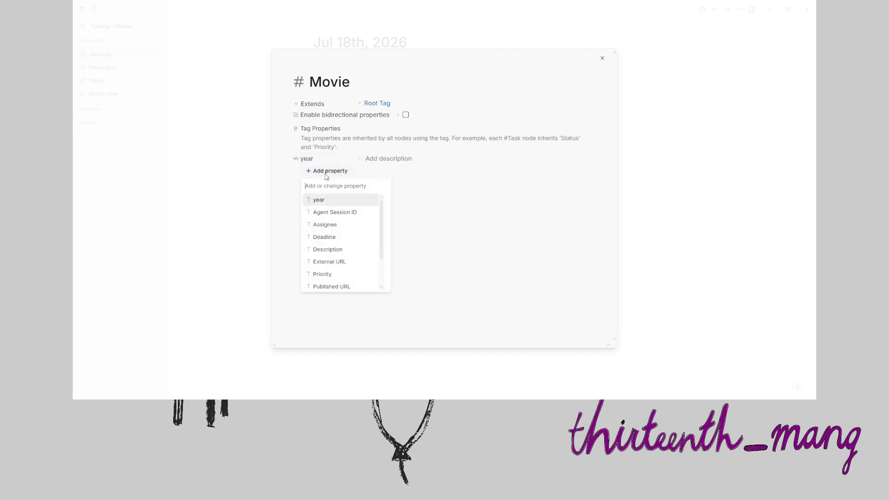
text(genre)
key(Return)
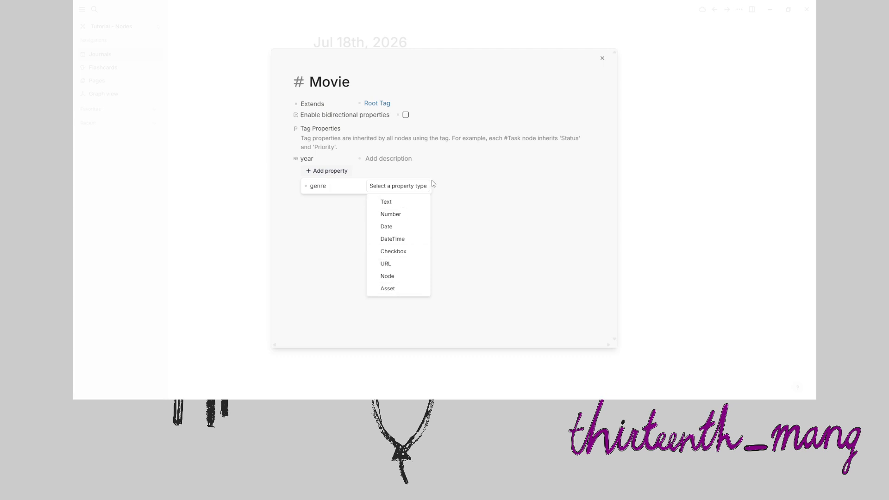
click(397, 278)
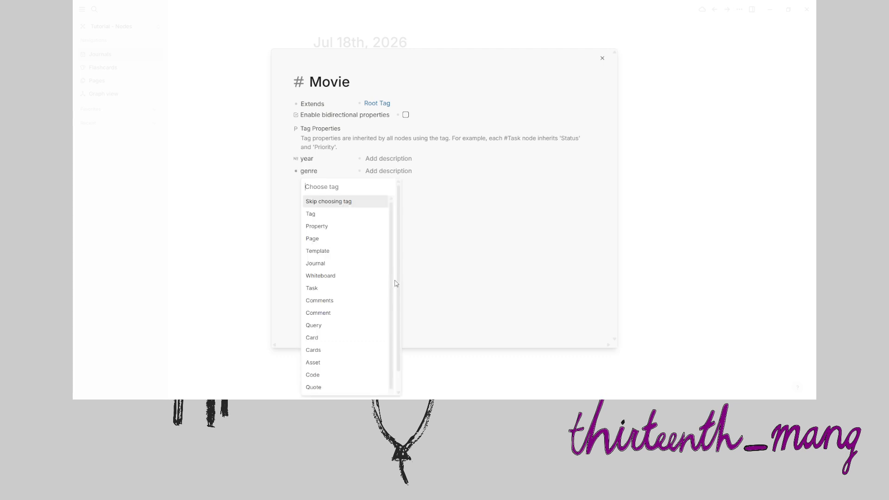
text(sci-fi)
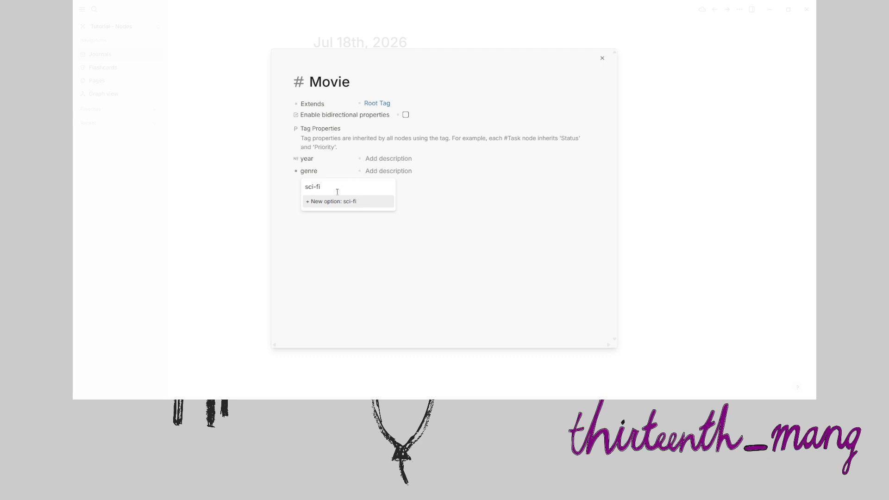
click(327, 202)
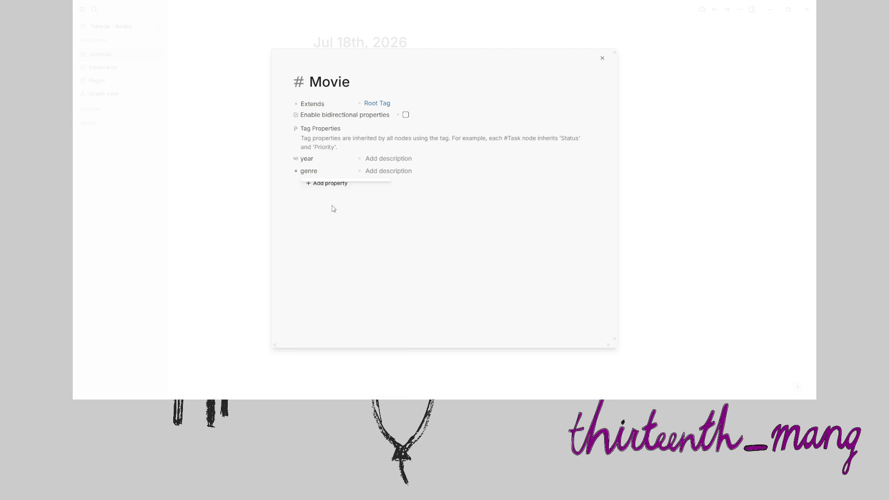
key(Escape)
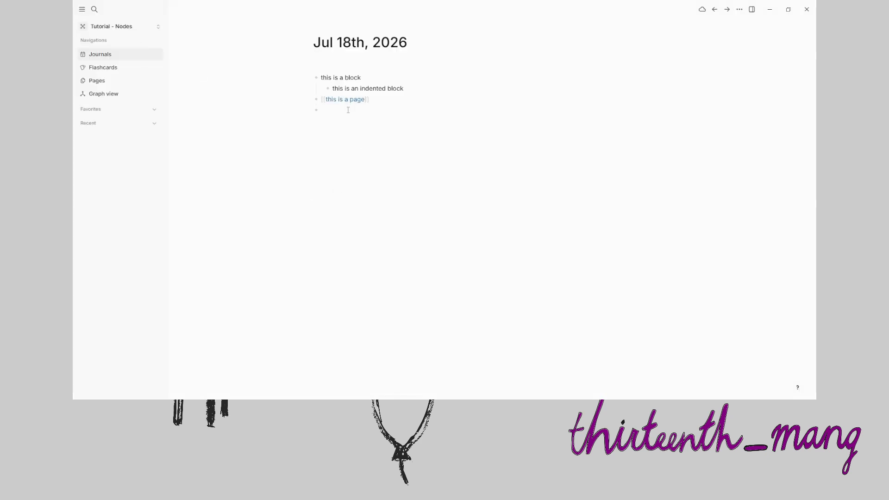
Insert the page reference [[Fantastic Movie (2026)]] in the empty journal block
text([[)
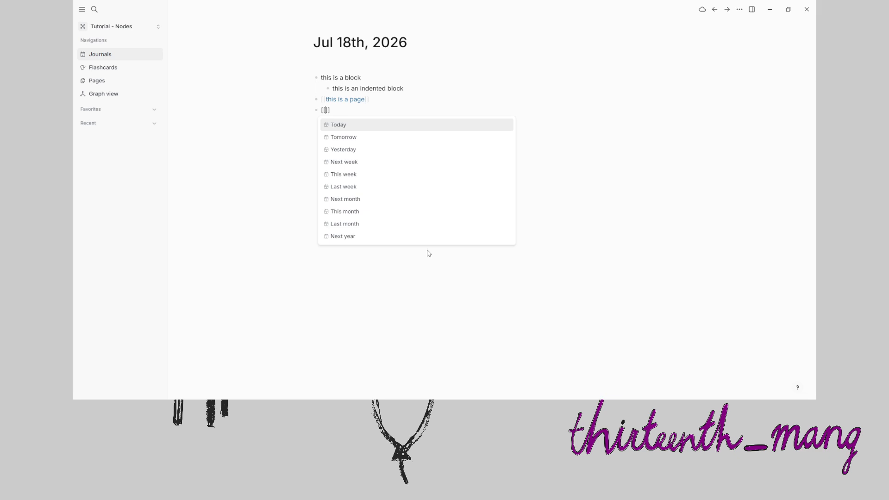
text(Fantastic Movi)
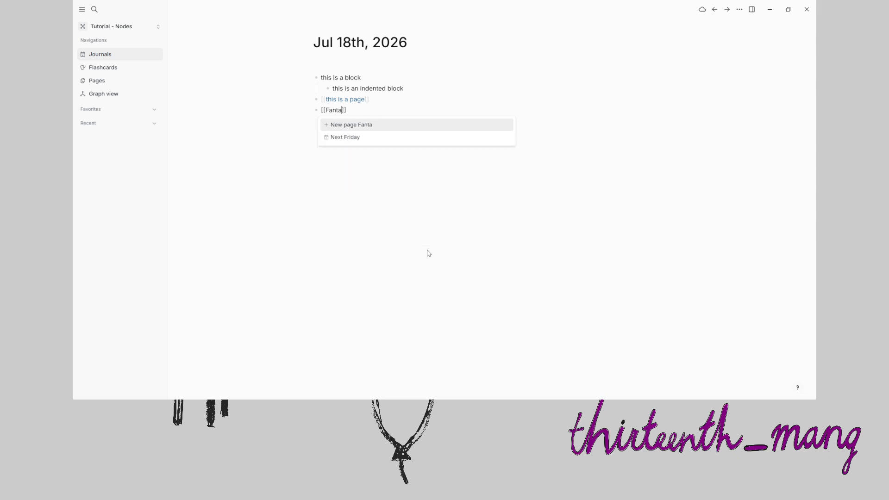
text(e (2026))
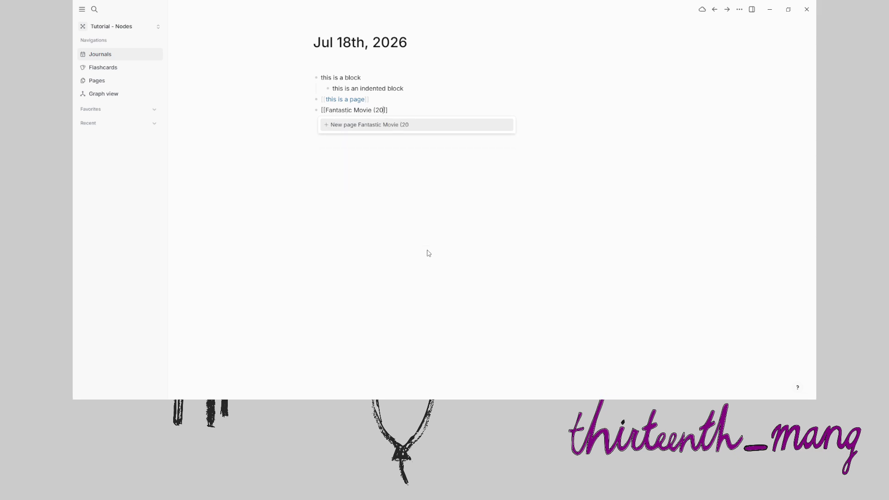
key(Escape)
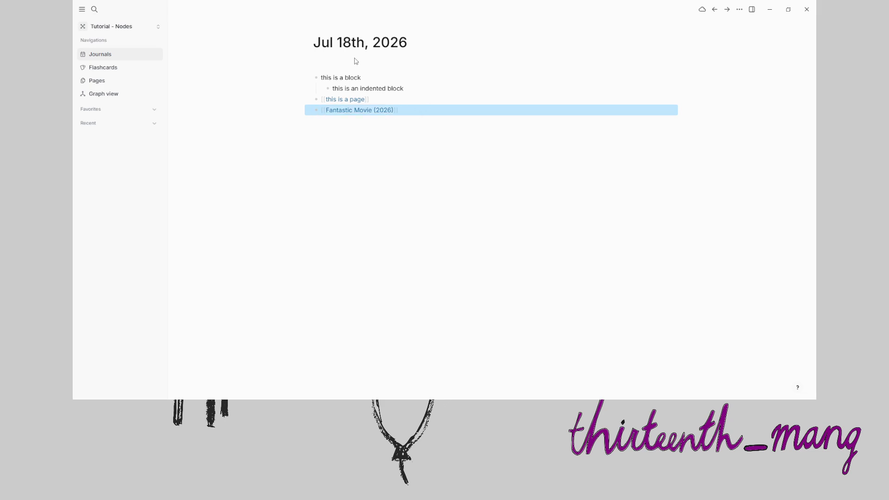
Open the Fantastic Movie (2026) page, tag its title with #Movie, and collapse and re-expand its properties
mouse_move(348, 43)
click(393, 111)
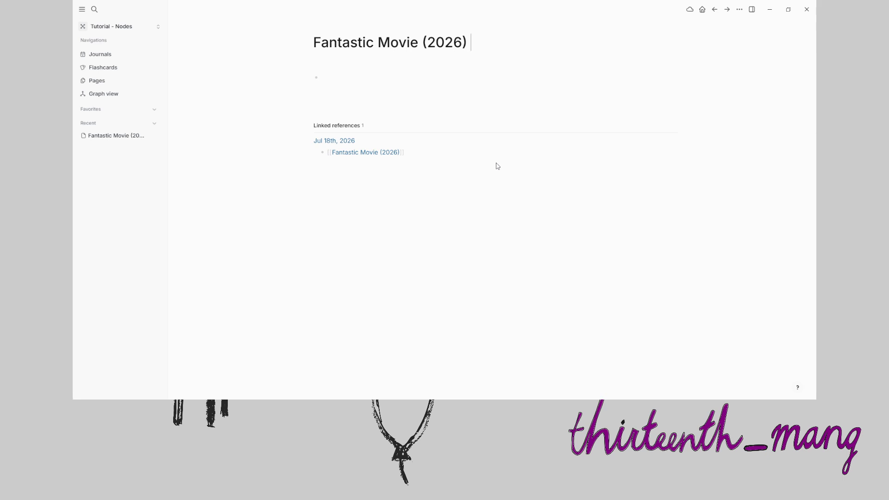
text(#M)
key(Return)
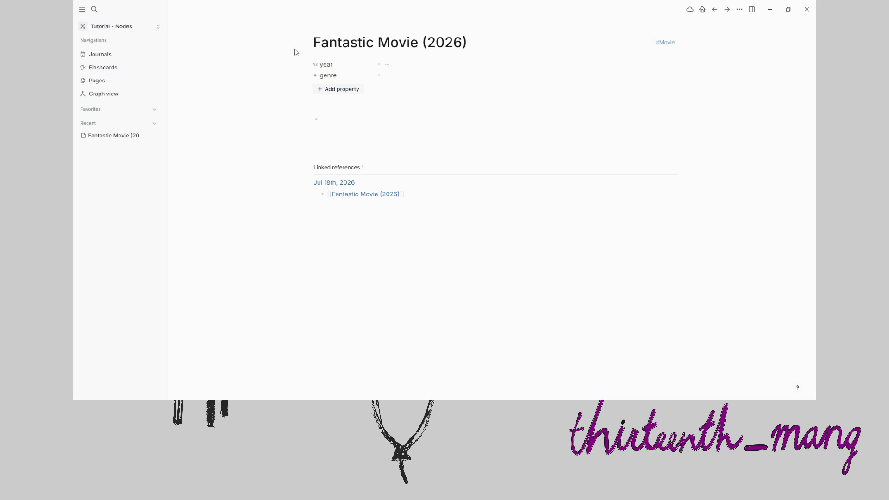
click(307, 43)
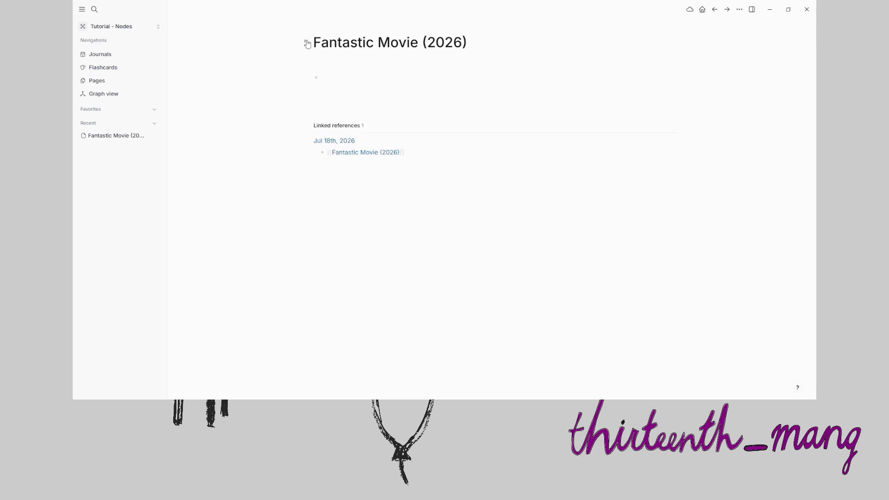
click(307, 43)
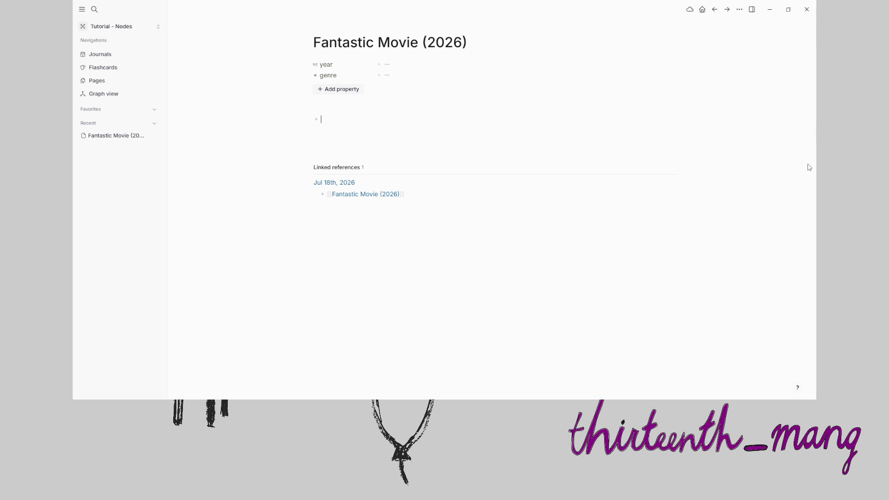
Tag the page's empty block with #Movie and set that block's year to 2026
text(#Mov)
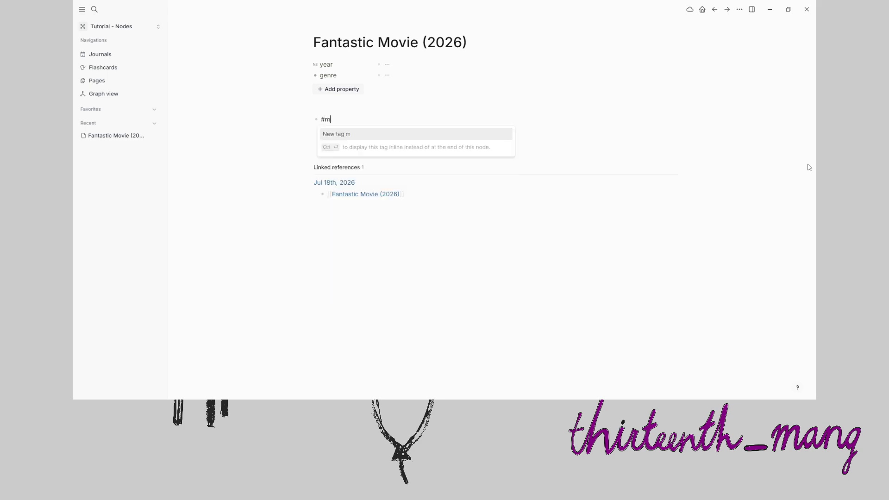
key(Return)
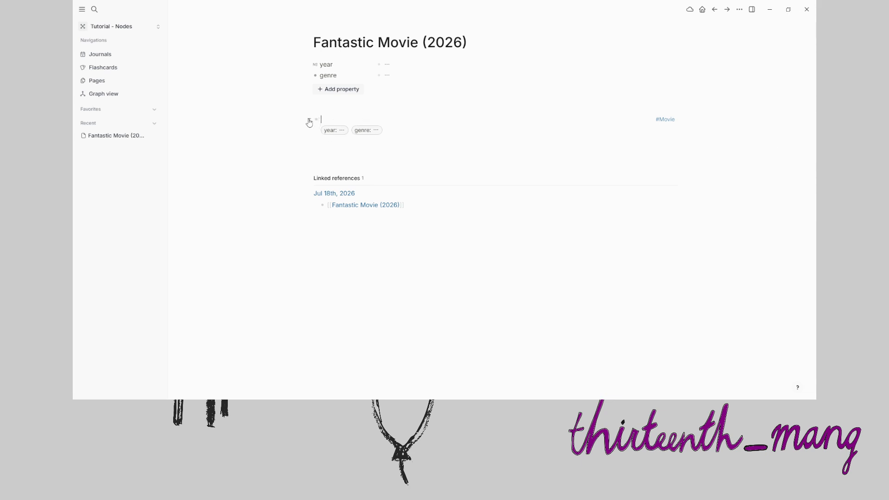
click(342, 129)
text(2026)
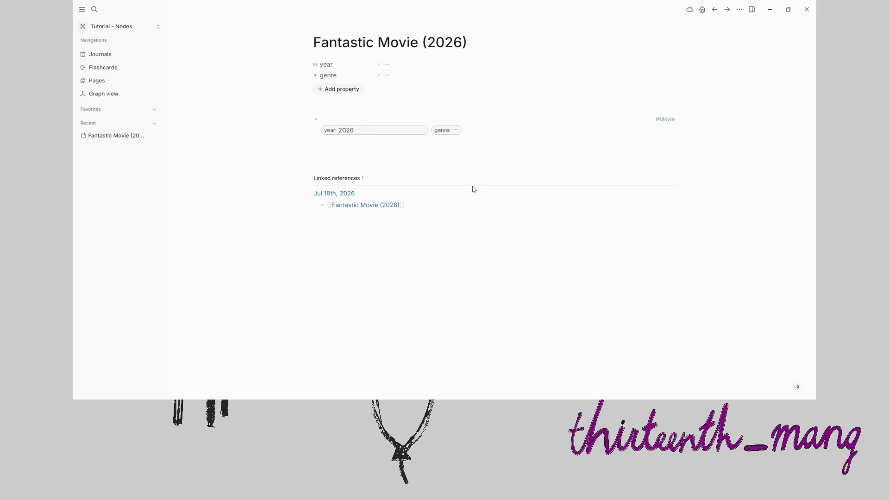
click(405, 117)
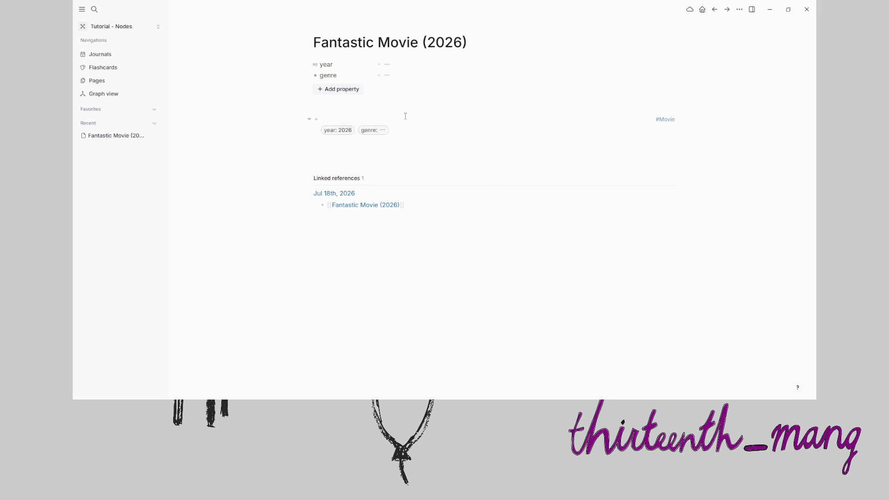
Set the tagged block's genre to the new option sci-fi
click(383, 131)
text(sci-fi)
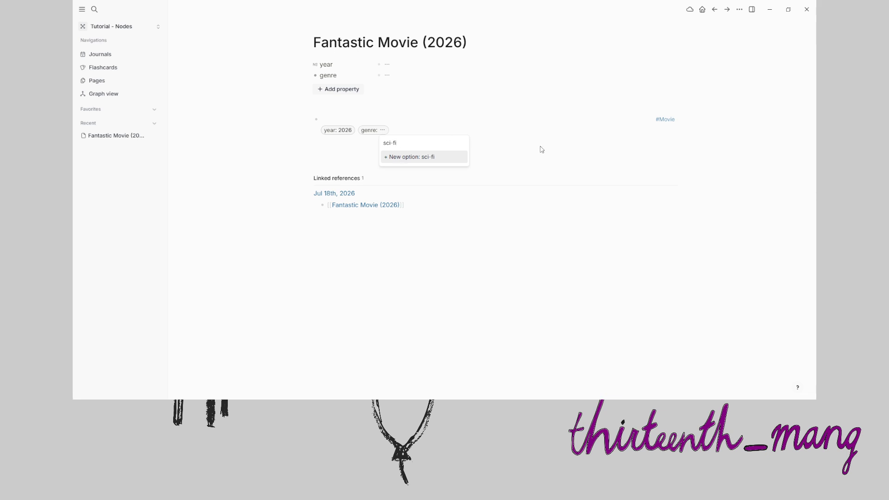
key(Return)
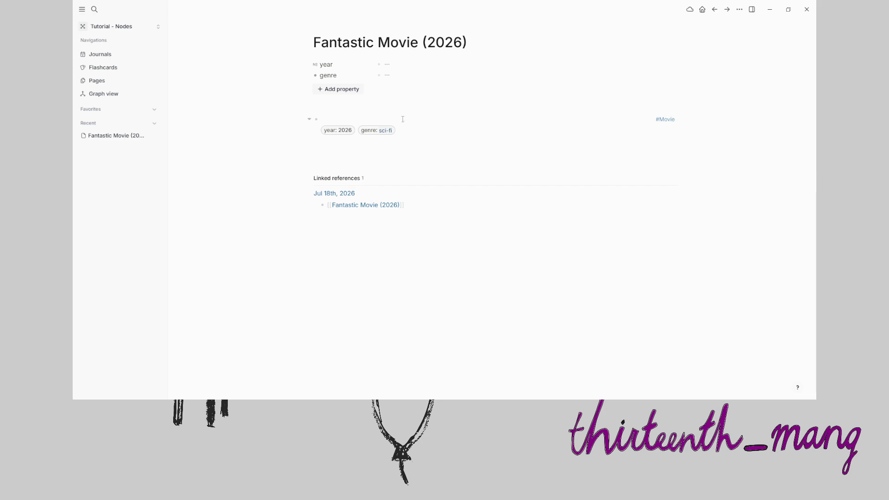
Allow multiple values for the genre property and add a new node tag named action to it
click(369, 131)
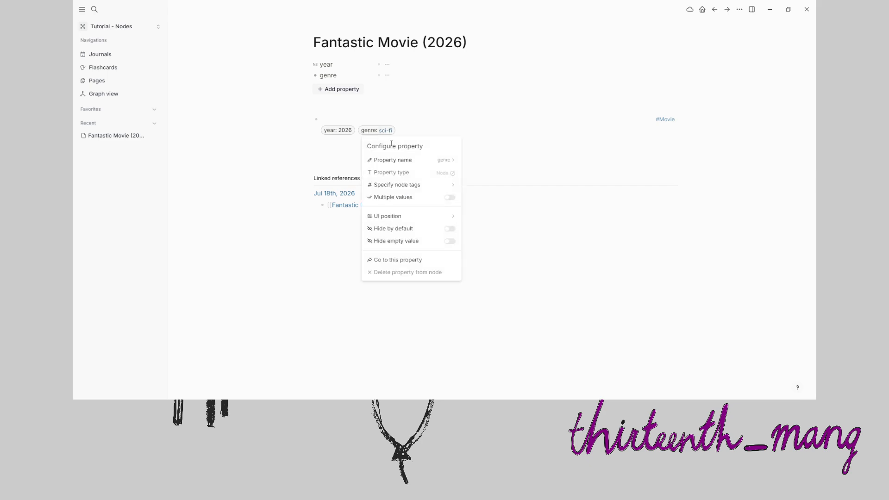
click(449, 200)
click(519, 212)
mouse_move(444, 184)
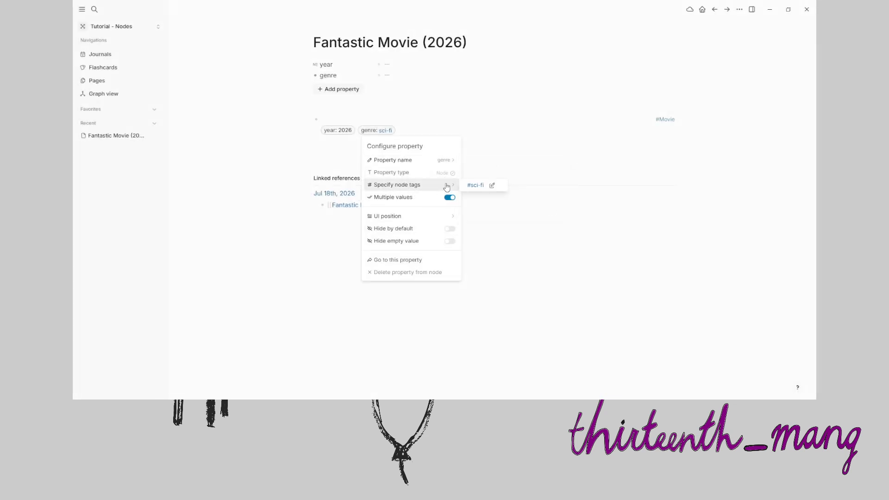
click(492, 185)
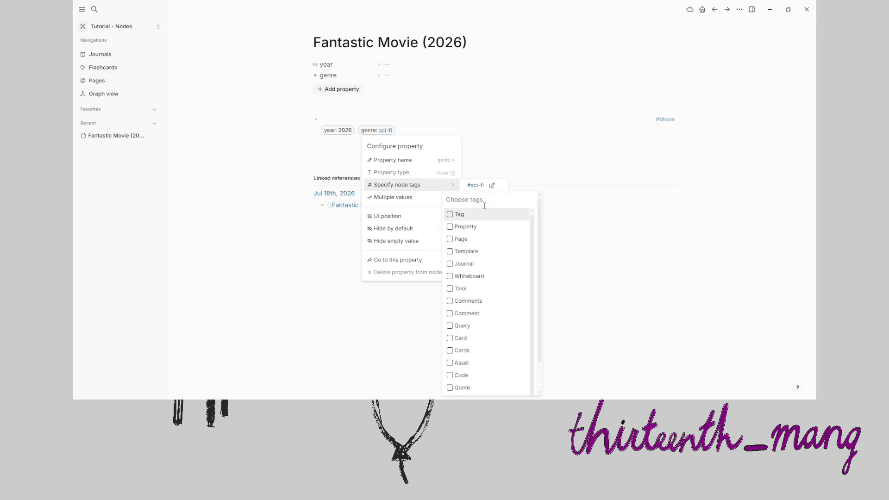
text(action)
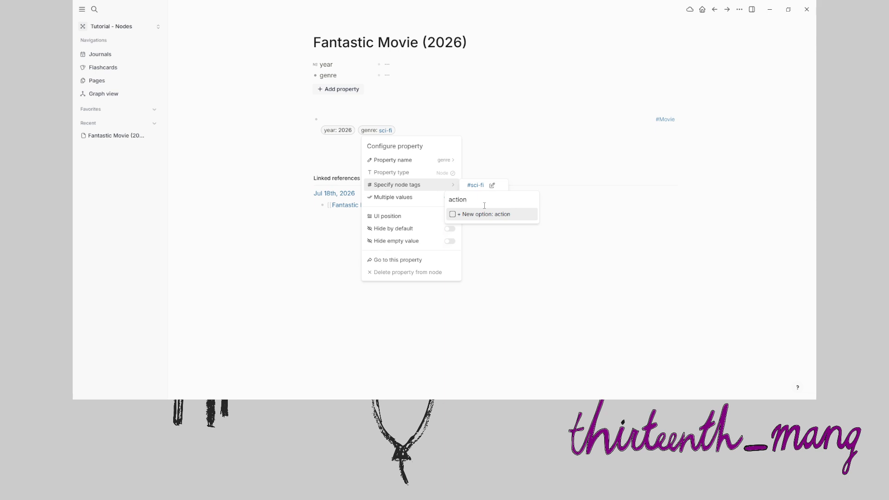
key(Return)
key(Escape)
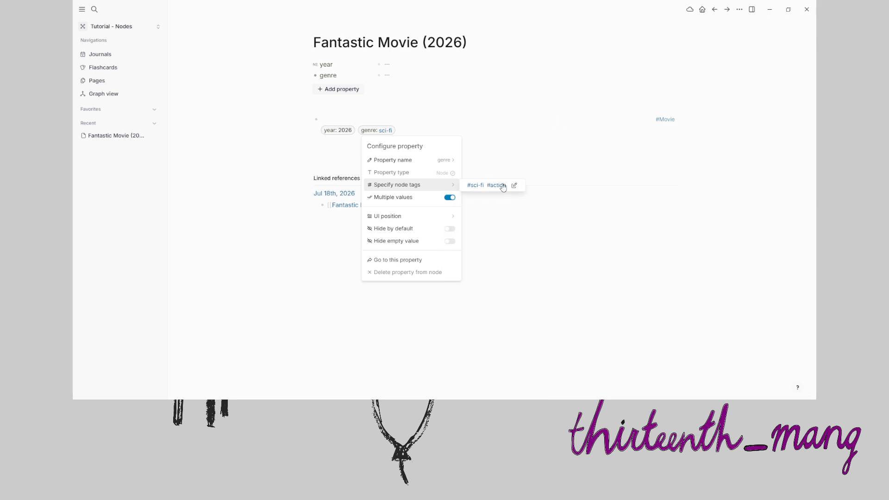
Close the genre property's configuration and open the empty block tagged #Movie in its own view
key(Escape)
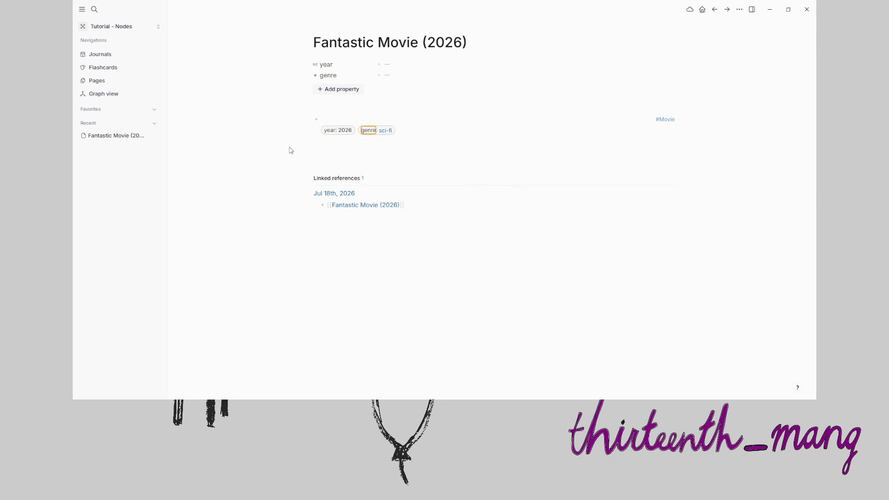
key(Return)
mouse_move(426, 190)
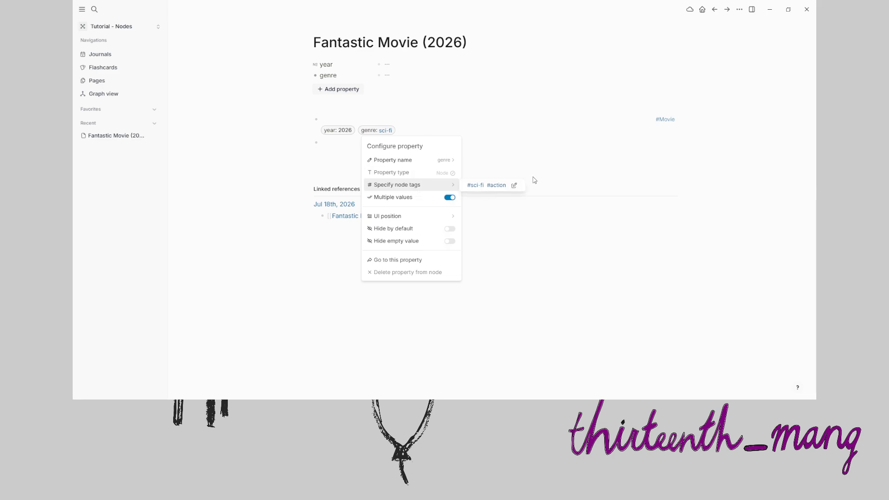
key(Escape)
key(Escape)
click(423, 132)
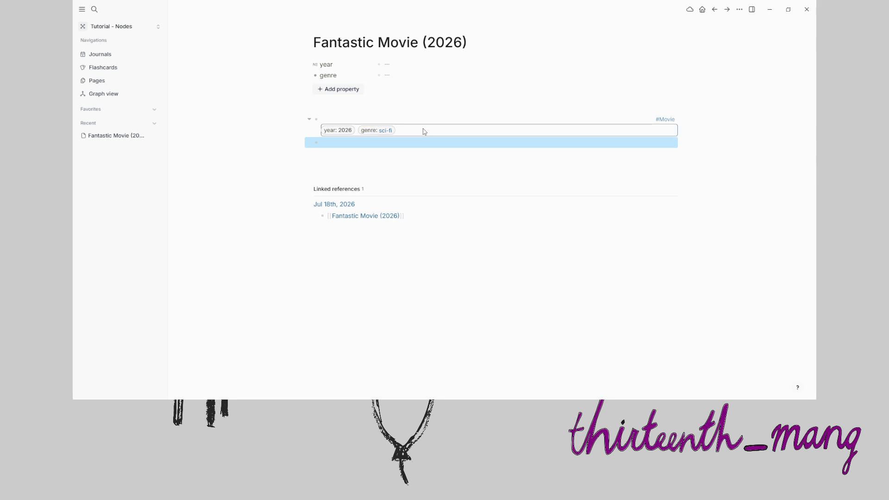
click(316, 119)
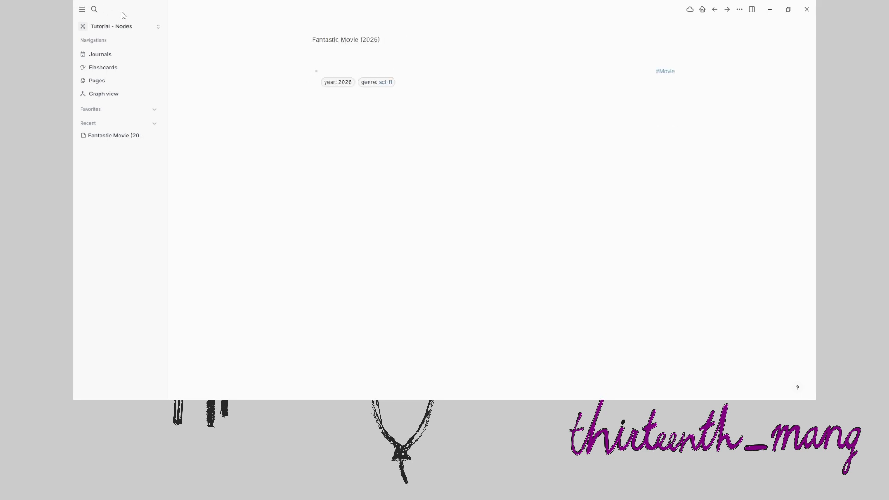
In the journal, add the blocks "09:28 then I would write something here" and "09:29 just remembered to feed the dog"
click(113, 54)
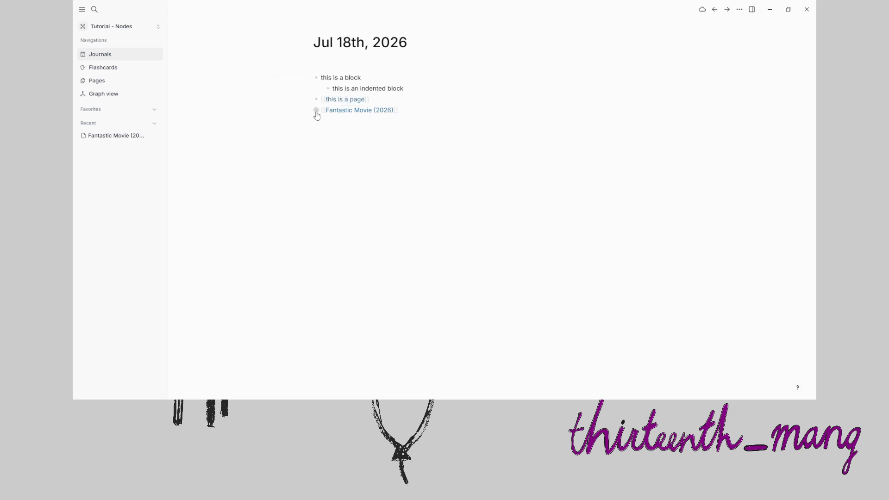
mouse_move(317, 114)
click(452, 158)
text(09:)
text(28 a)
text(then I would wri)
text(te something here)
text(09)
text(:29)
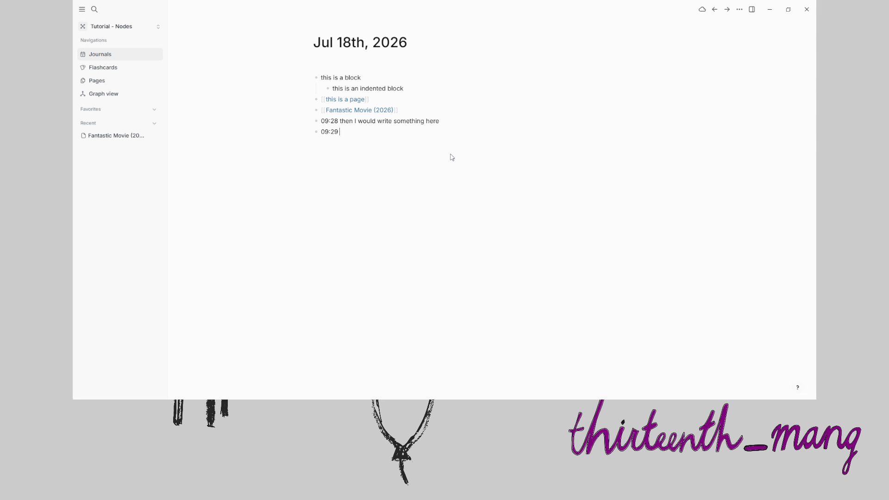
text( just remembered to feed the dog)
Add an indented block reading "feed the dog" beneath the 09:29 block, without a TODO prefix
key(Return)
text(TODO )
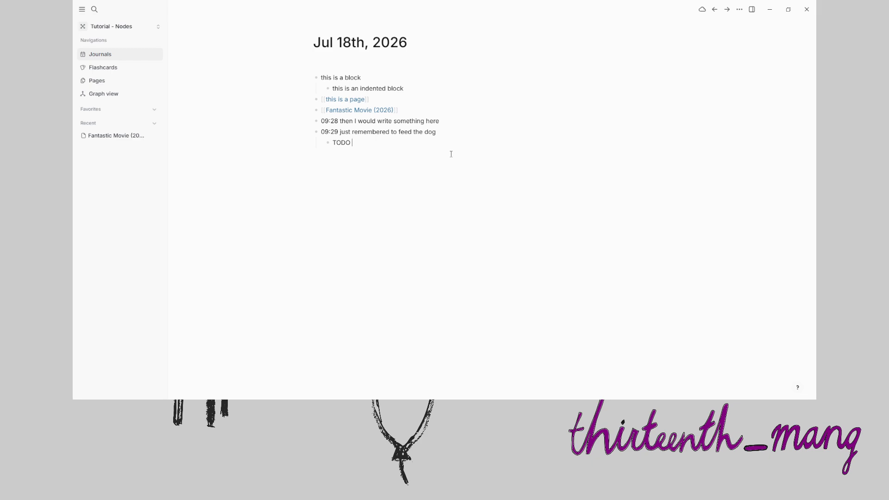
text(feed the dog)
key(BackSpace)
key(BackSpace)
Turn the indented "feed the dog" block into a task with the Todo command
right_click(328, 144)
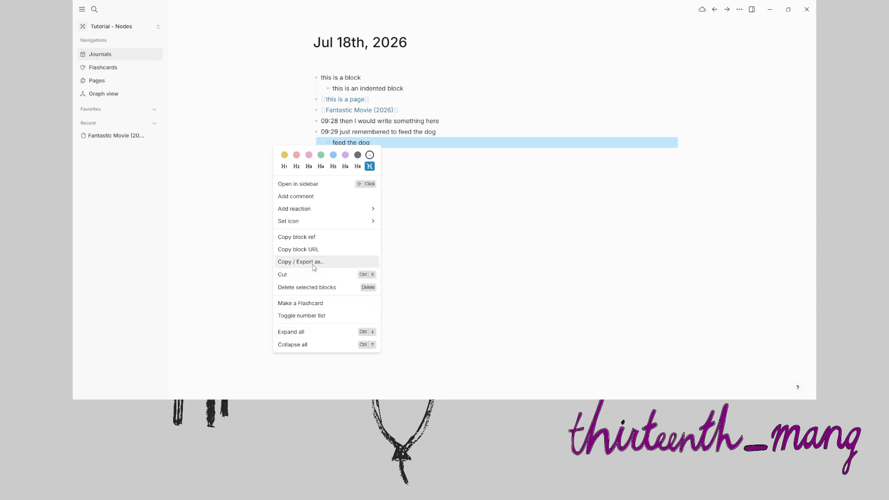
click(701, 298)
text(/todo)
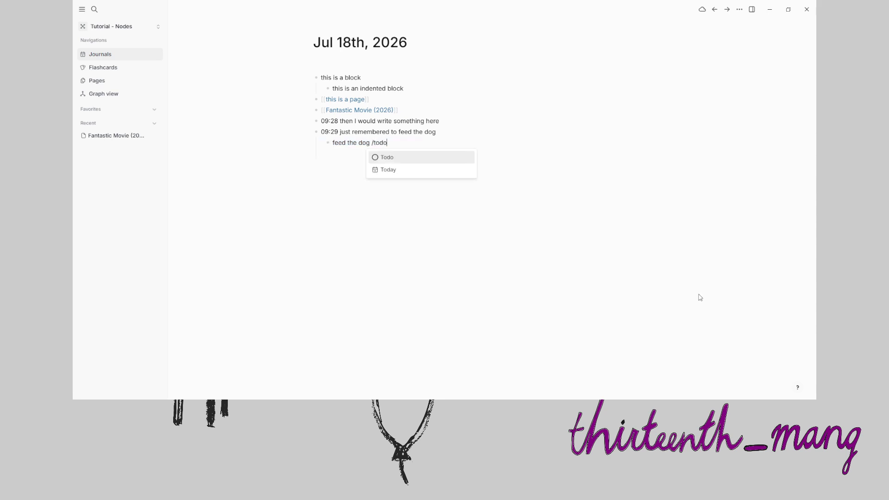
key(Return)
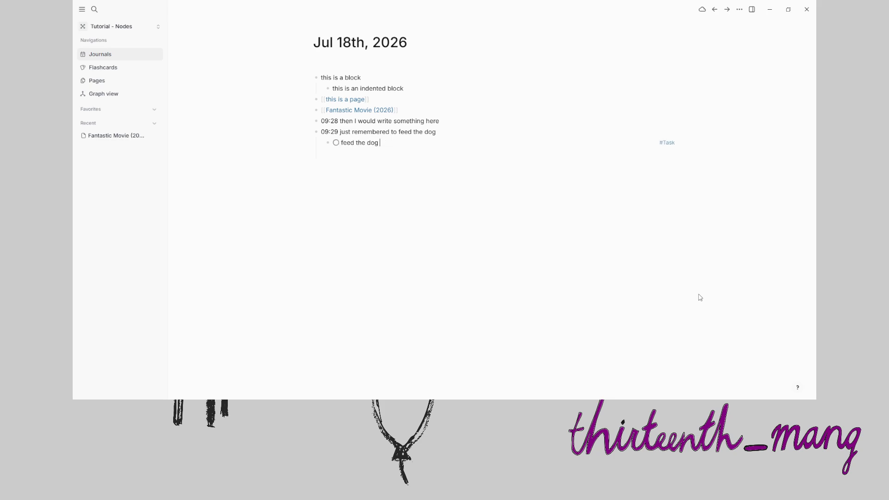
Set the status of the "feed the dog" task to Backlog
click(336, 143)
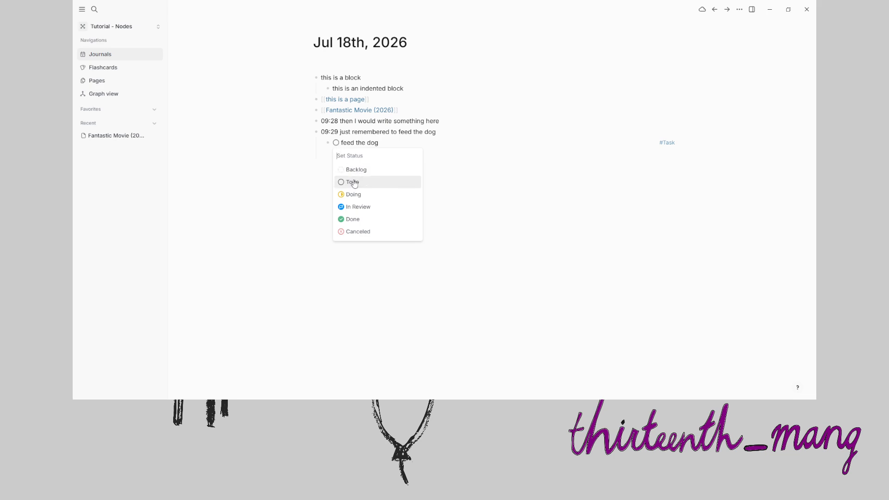
click(337, 144)
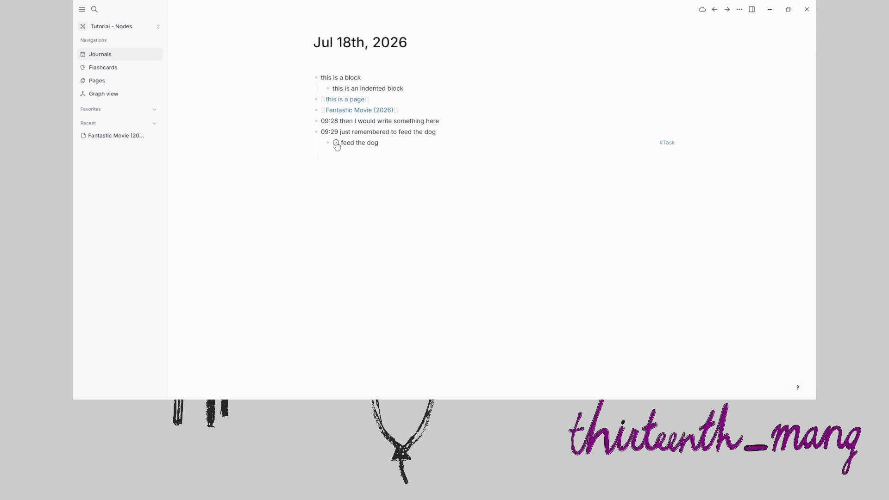
click(336, 144)
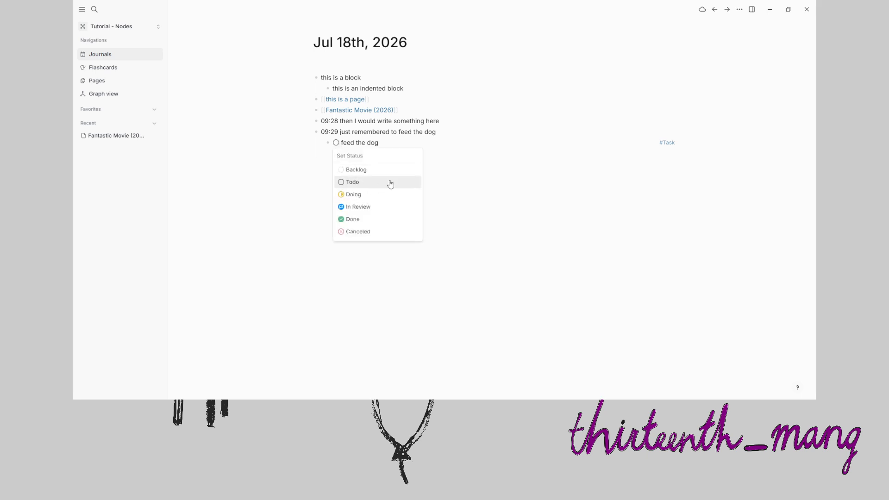
click(364, 170)
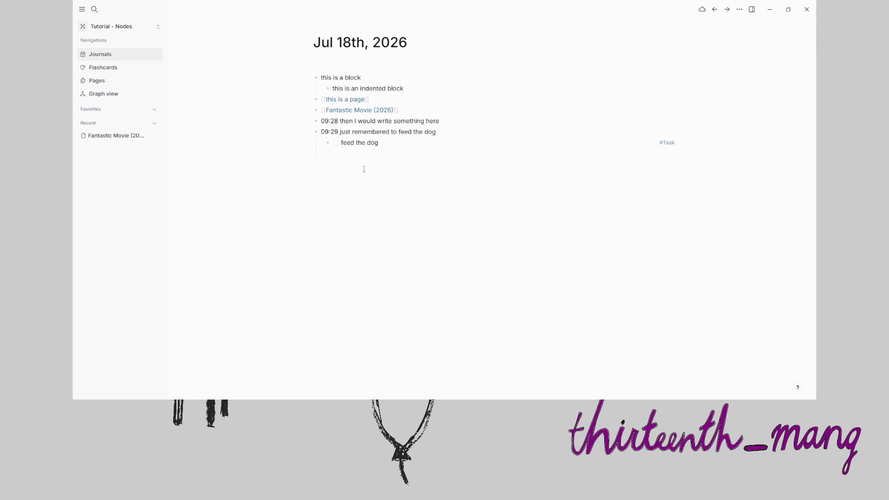
Review the #Task tag page, return to the journal, and check when the 09:29 block was created and last edited
click(669, 144)
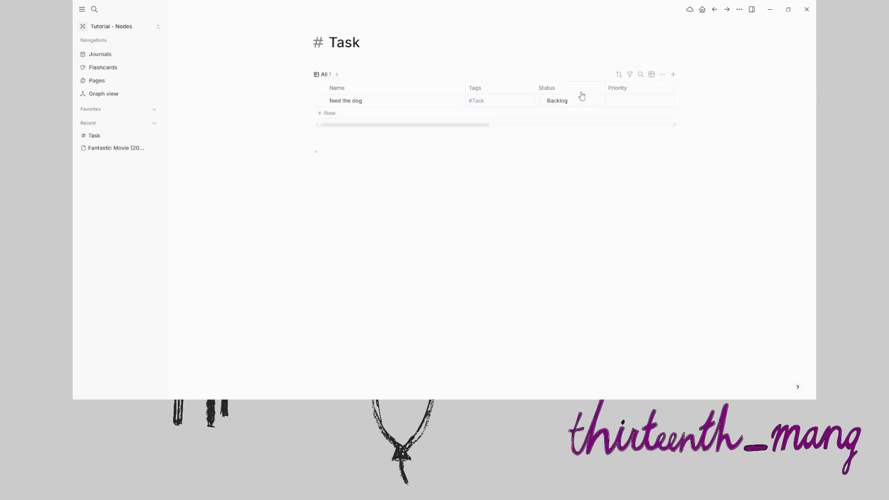
click(93, 55)
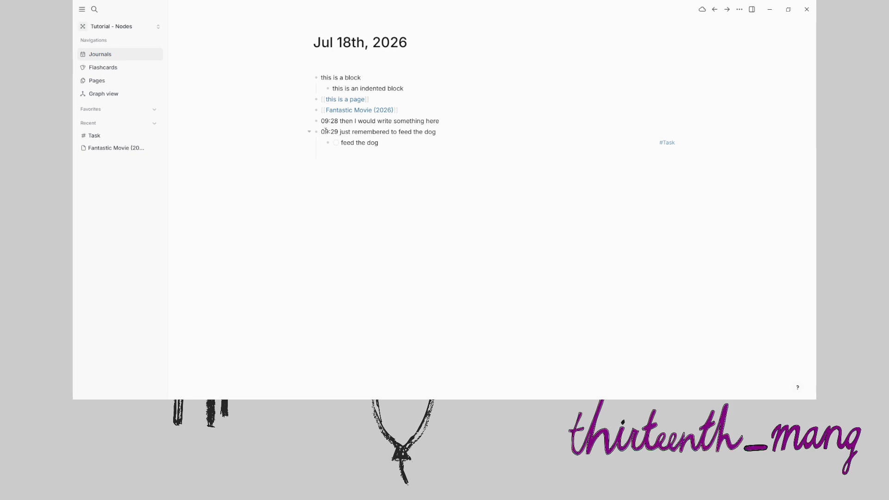
drag(322, 132, 348, 135)
click(337, 132)
mouse_move(316, 134)
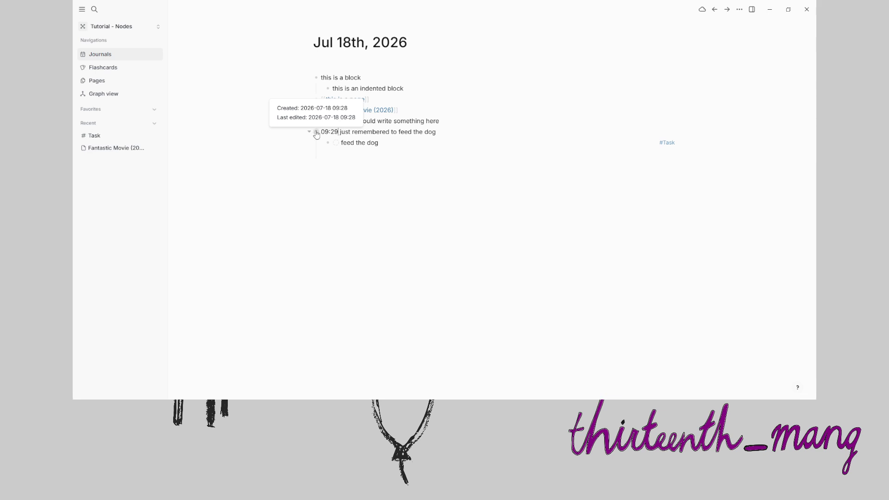
mouse_move(322, 133)
mouse_down()
mouse_move(453, 132)
mouse_move(323, 132)
mouse_up()
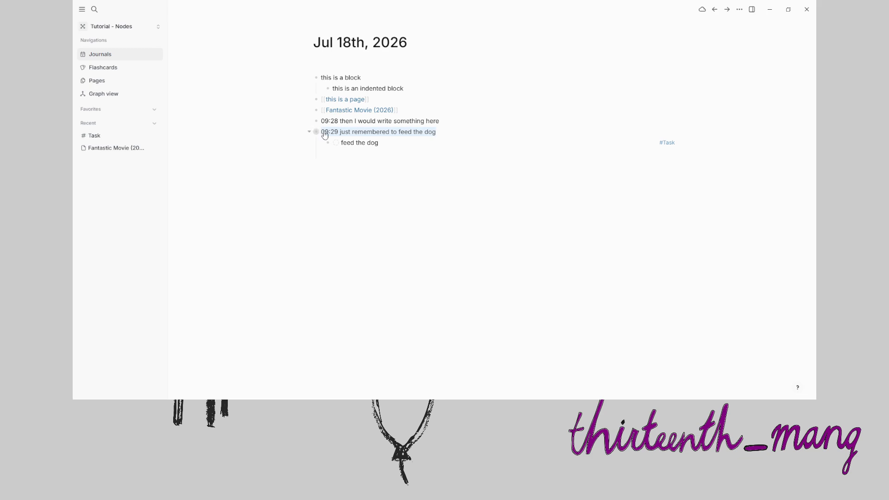
click(265, 118)
click(339, 154)
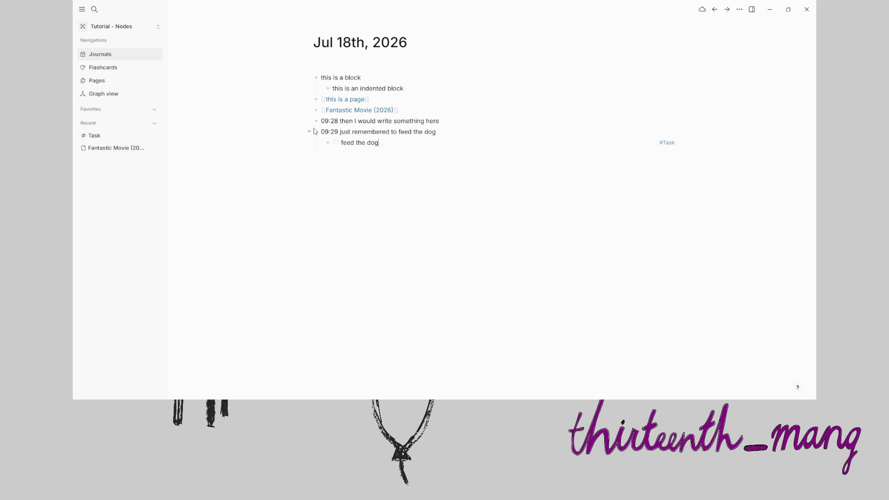
mouse_move(318, 135)
Add the block "what else can we do with nodes?" and set its icon to the 100 emoji
text(/t)
right_click(316, 153)
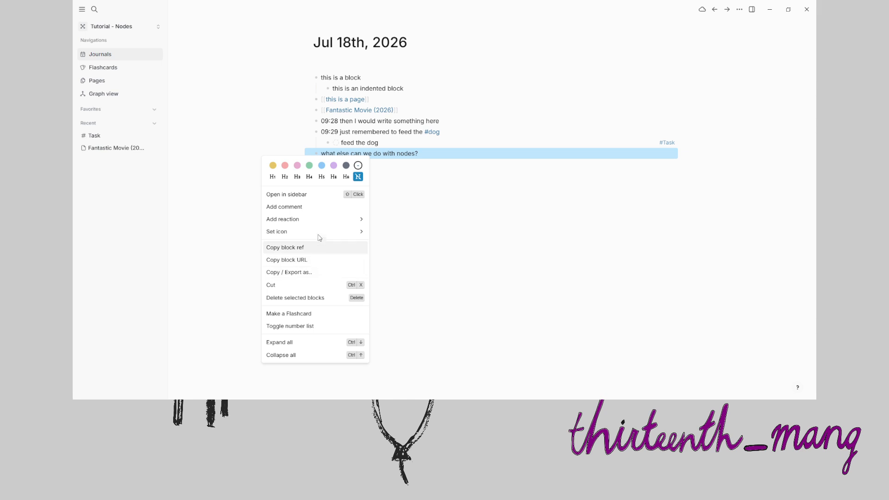
mouse_move(320, 237)
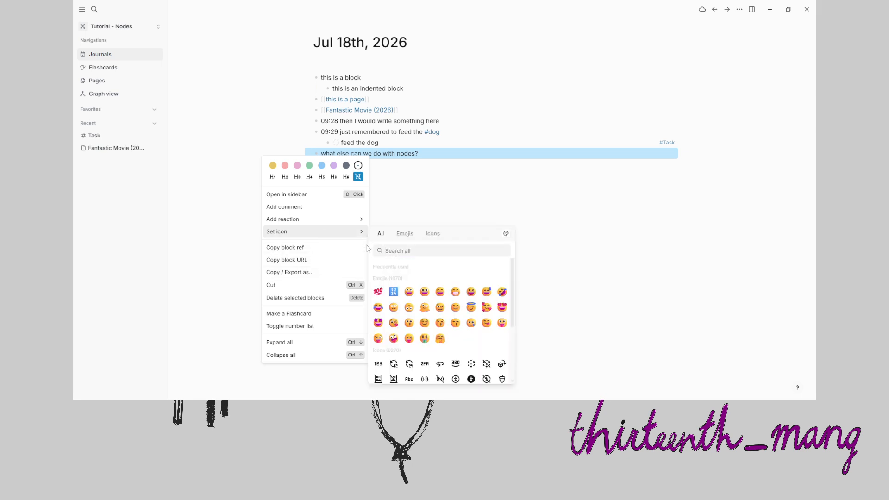
click(378, 291)
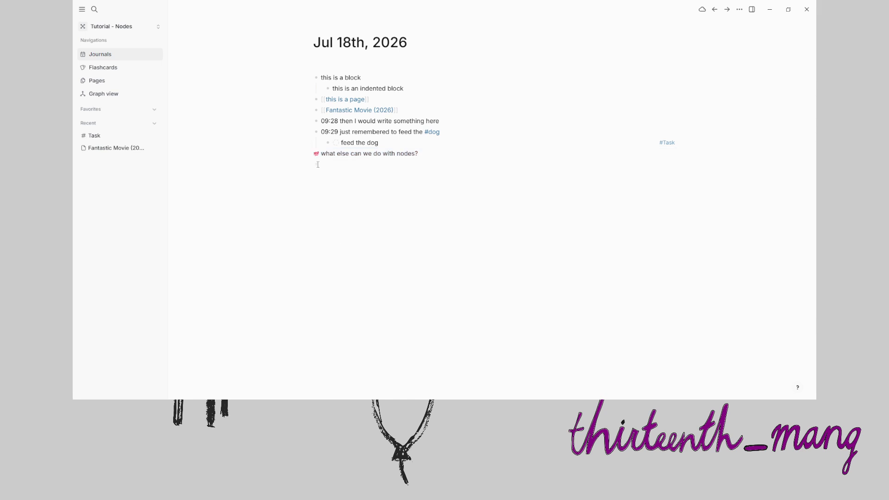
mouse_move(316, 158)
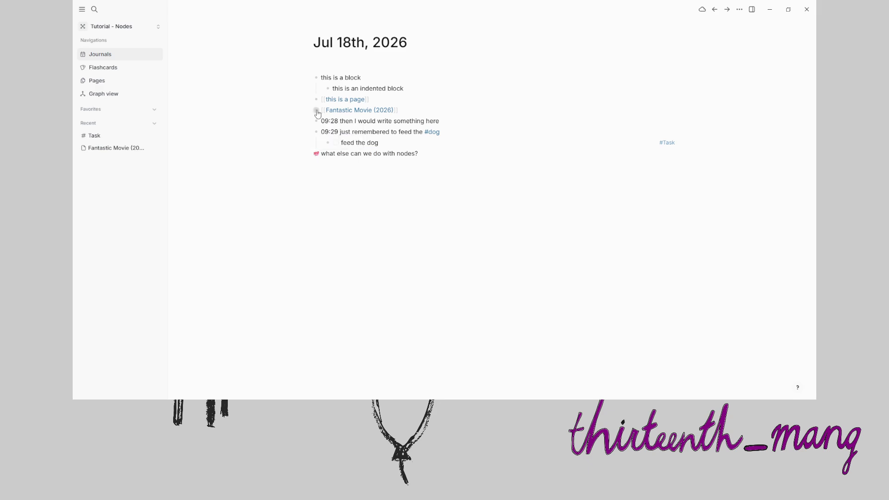
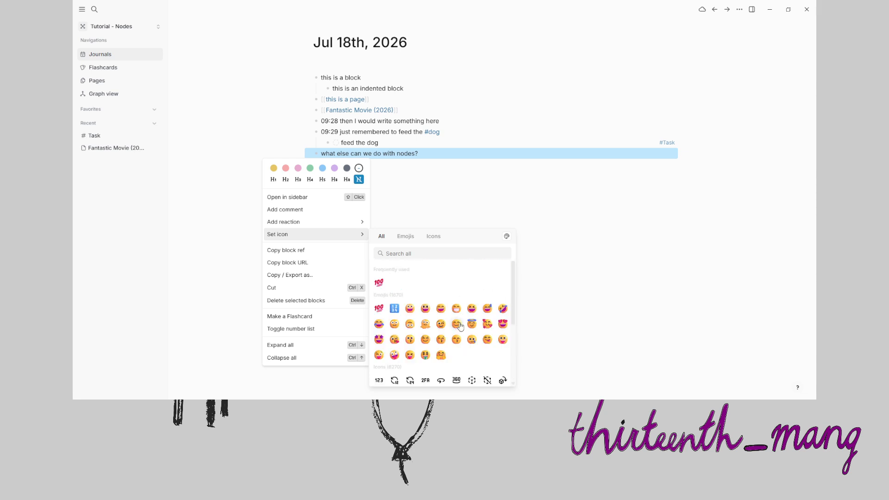
Add a 100 emoji reaction to the "what else can we do with nodes?" block and remove it again
mouse_move(310, 224)
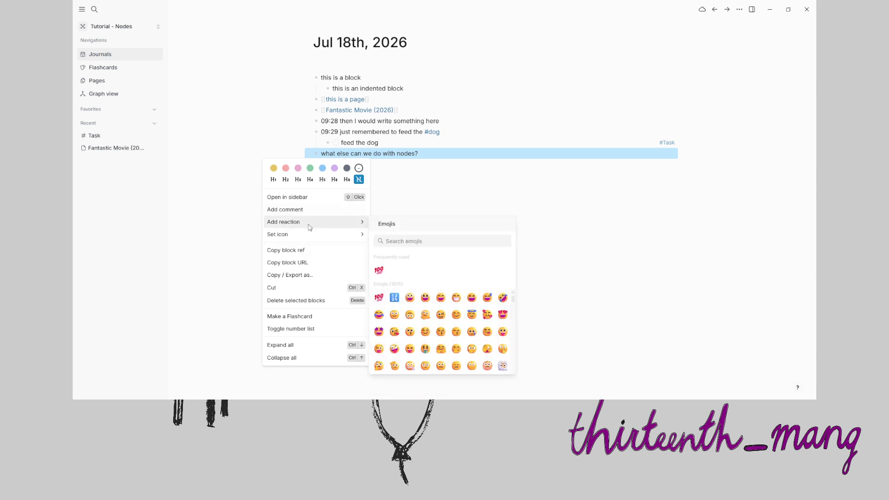
click(377, 297)
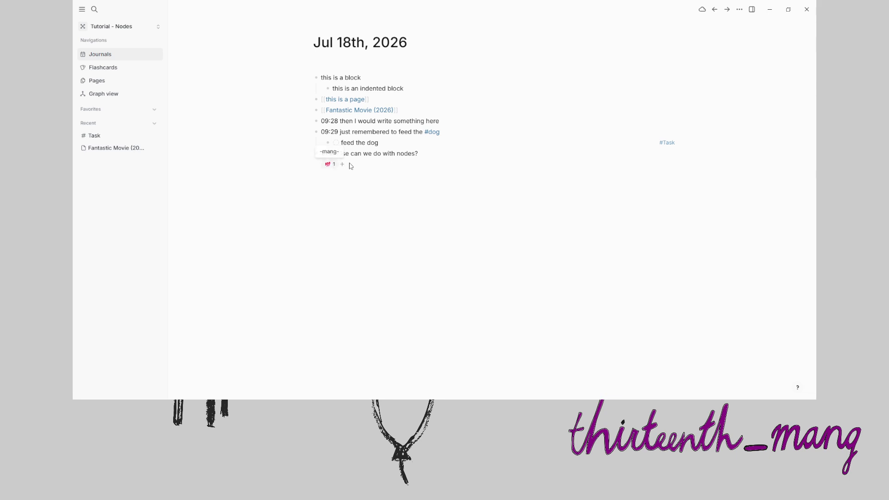
click(328, 164)
click(739, 9)
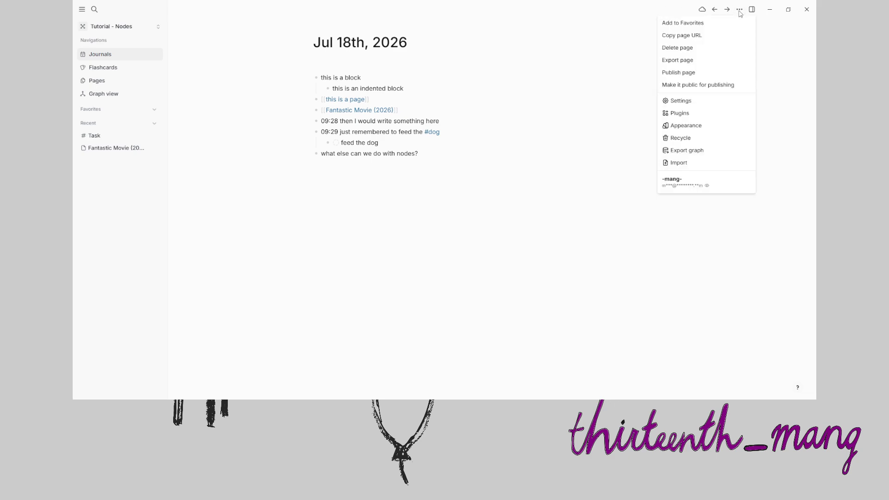
click(740, 11)
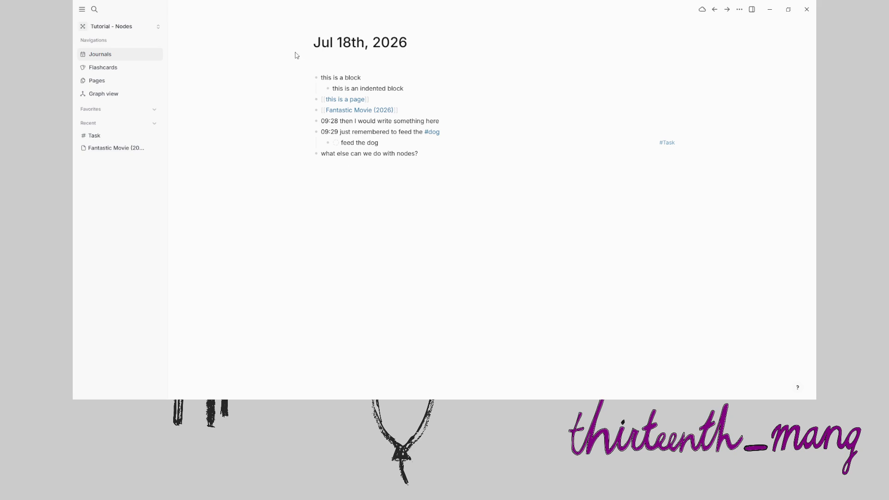
click(385, 167)
Post the comment "this is a comment" on the "what else can we do with nodes?" block
right_click(317, 153)
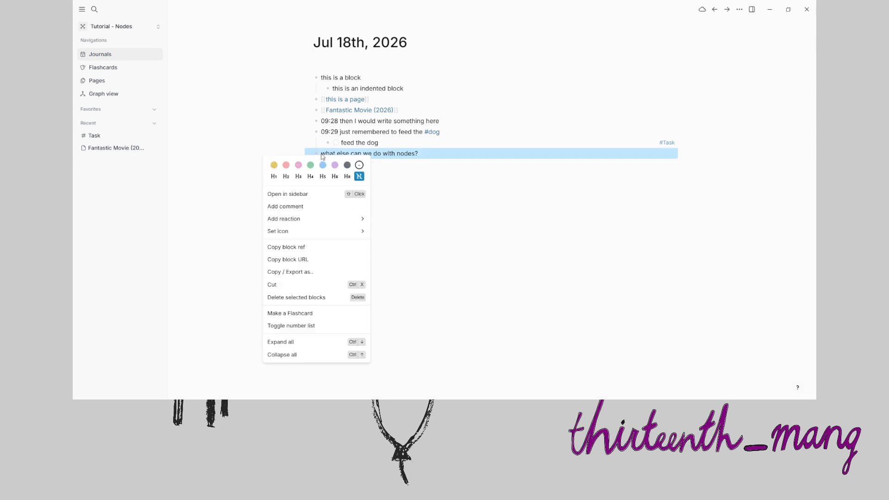
click(309, 211)
text(th)
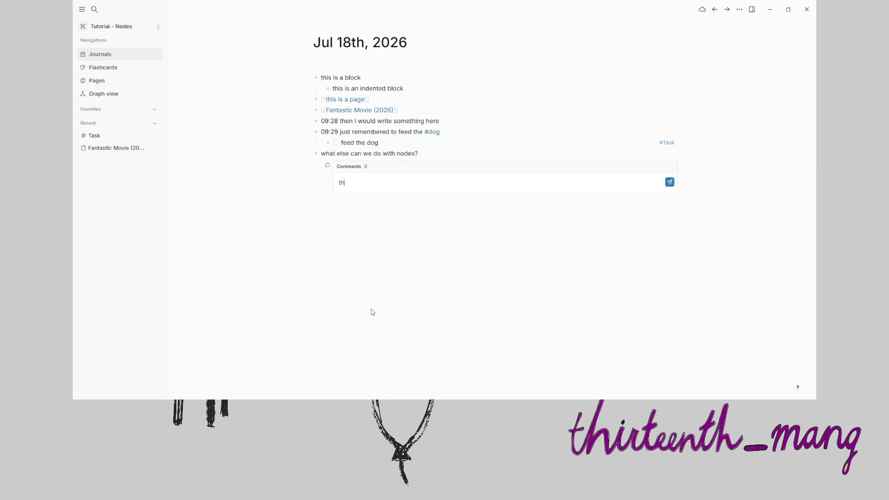
text(is is a comment)
key(Return)
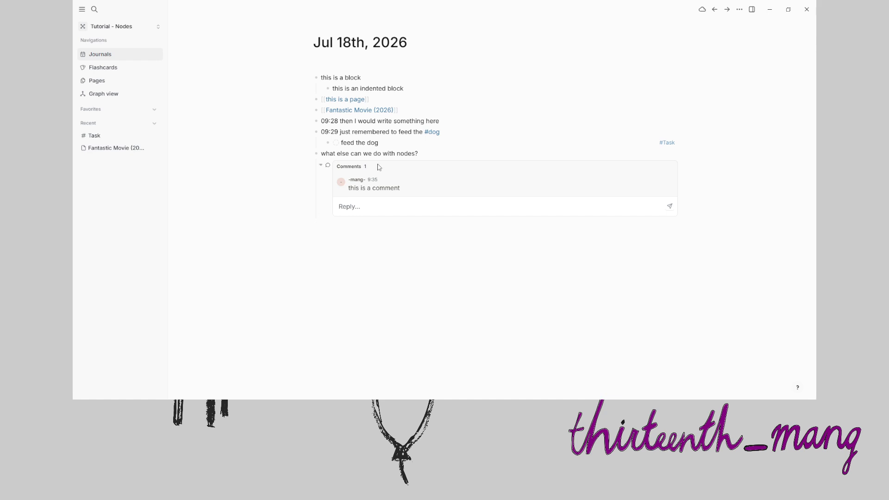
Add an indented block reading "this is comment as well" directly below the comment thread
right_click(327, 170)
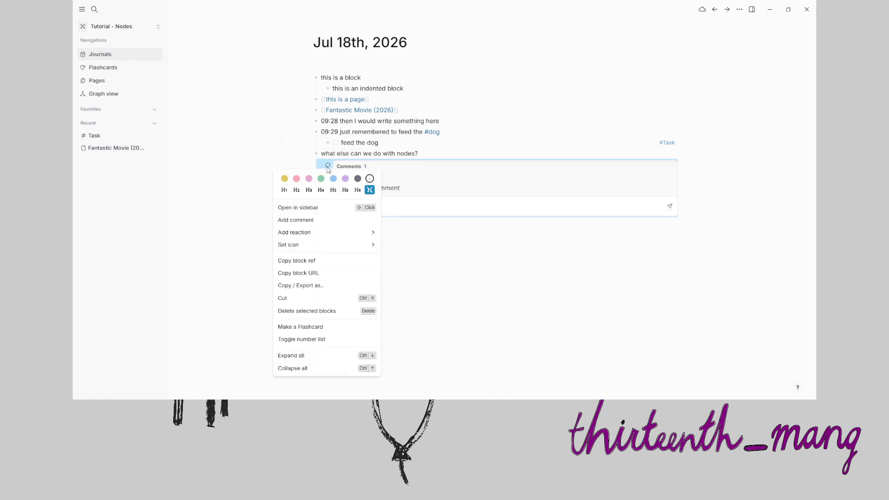
click(231, 148)
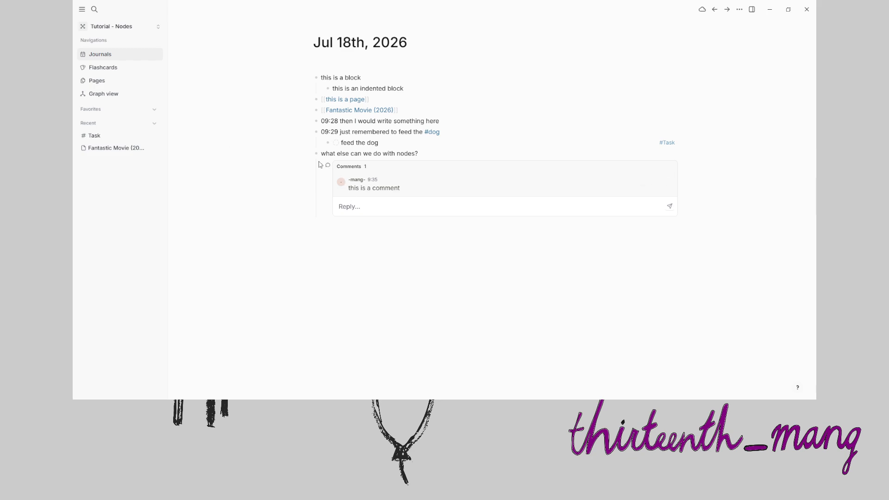
click(378, 225)
text(this is comment as well)
Post "this is a reply" as a reply in the block's comment thread
mouse_move(363, 181)
mouse_move(329, 169)
text(this is a repl)
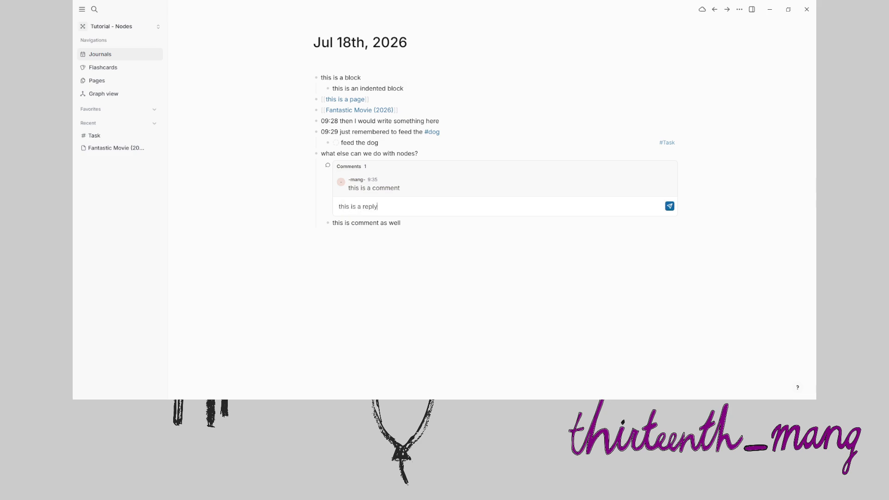
key(Return)
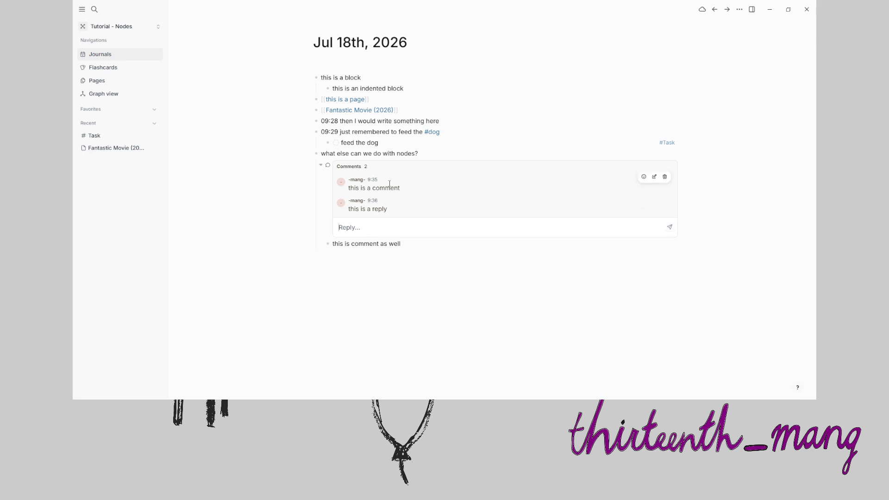
click(347, 246)
drag(333, 247, 423, 243)
click(425, 245)
Turn the "what else can we do with nodes?" block into a numbered list item and switch the numbering off again
right_click(317, 155)
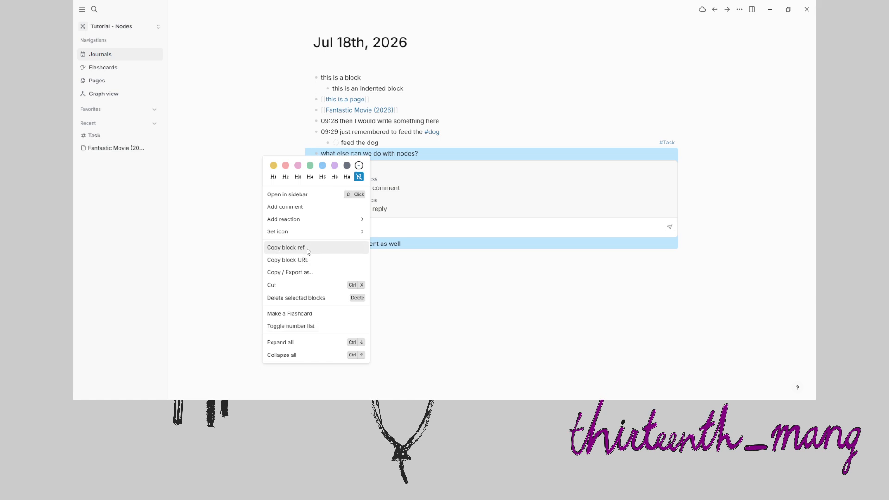
click(309, 326)
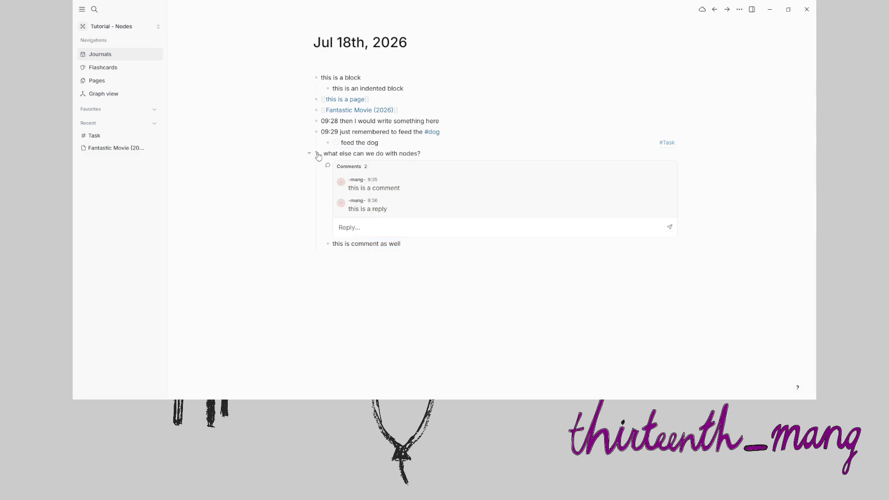
right_click(318, 155)
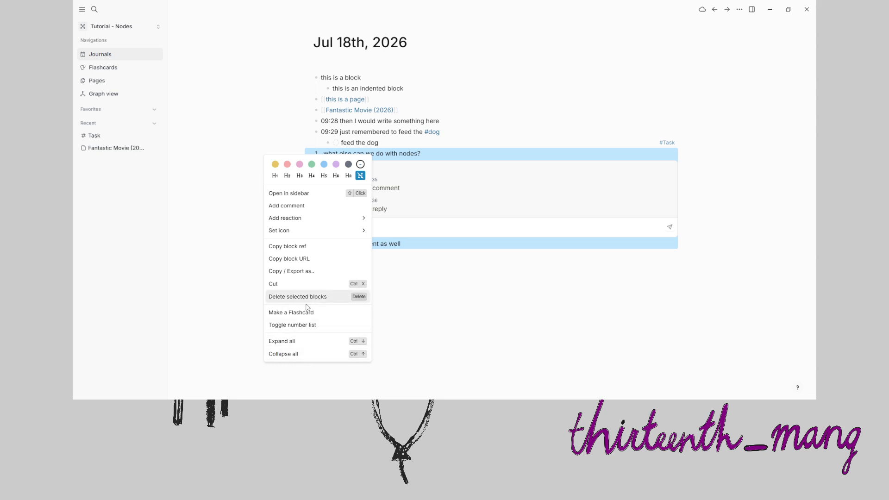
click(289, 328)
Set the status of the "feed the dog" task to Backlog
right_click(328, 143)
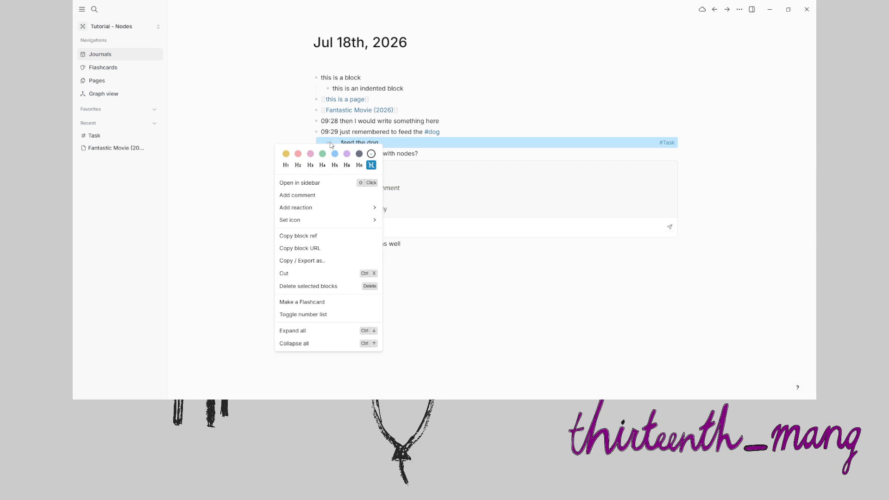
key(Escape)
click(337, 144)
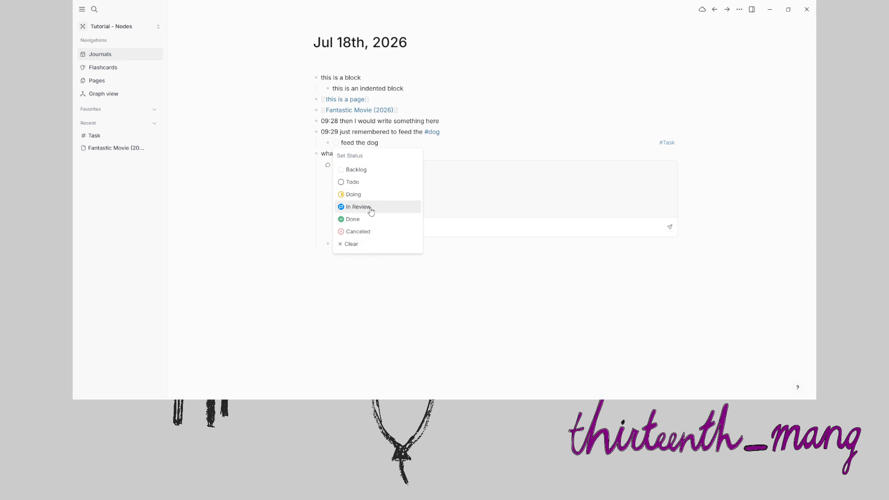
click(360, 169)
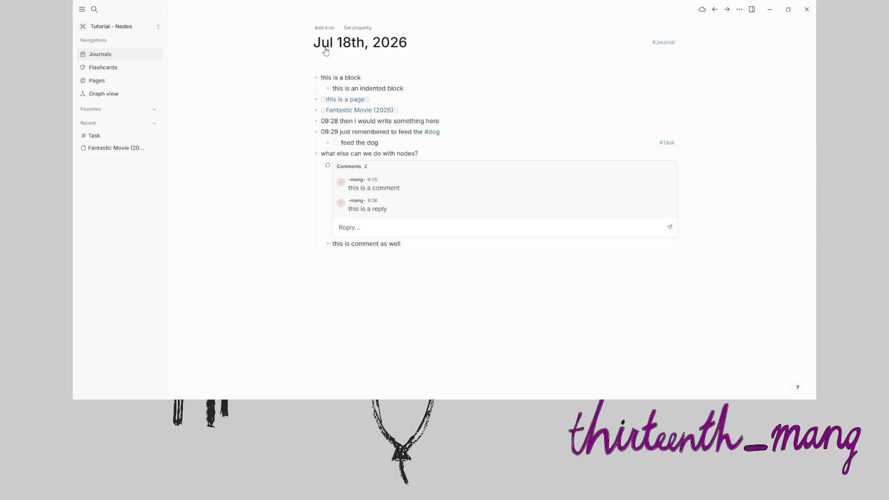
Examine the Jul 18th, 2026 and Fantastic Movie (2026) pages, and check the block creation and edit times back in Journals
click(455, 46)
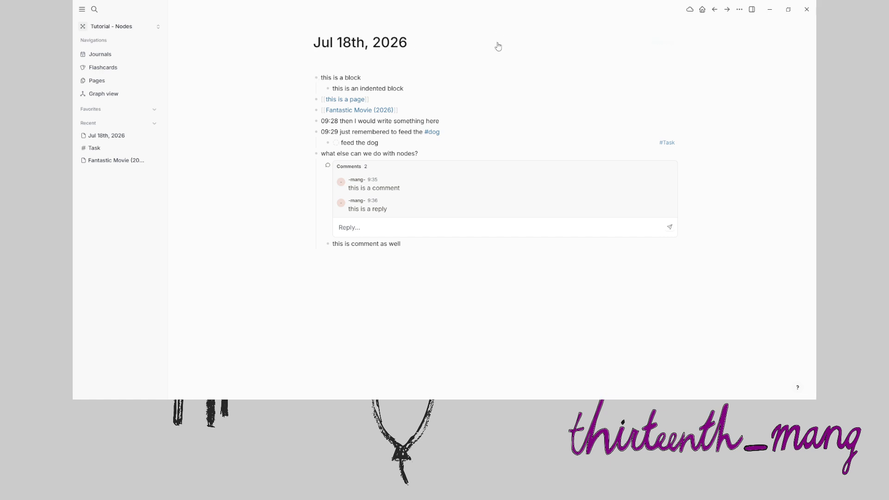
click(355, 111)
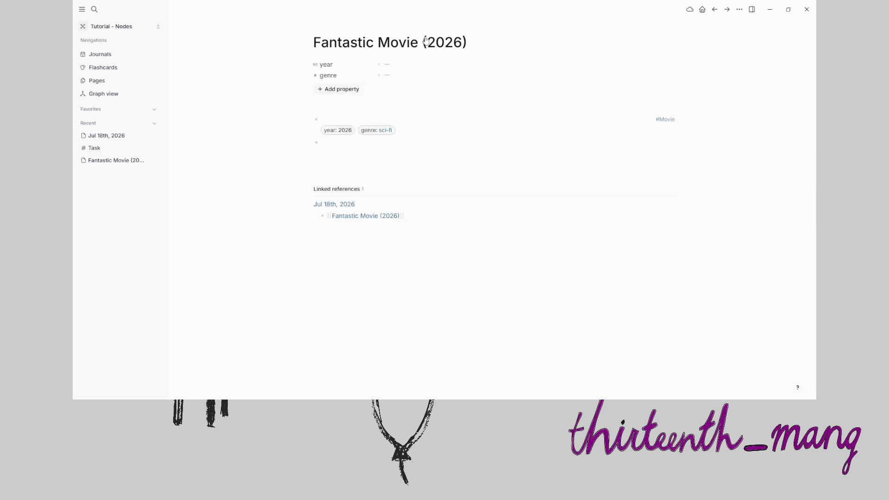
click(333, 119)
click(340, 142)
click(97, 54)
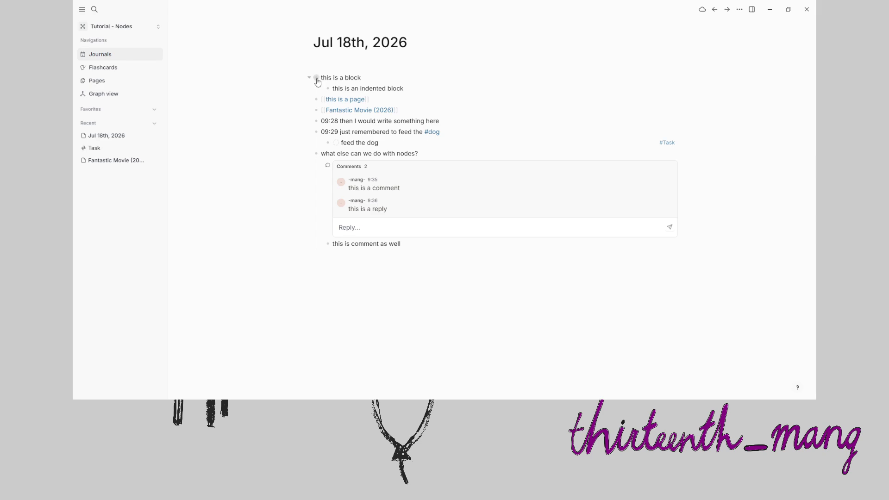
mouse_move(318, 81)
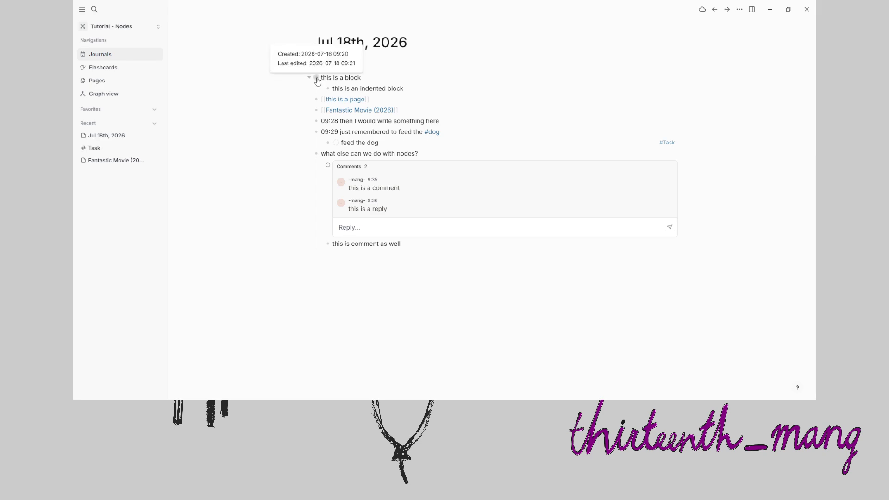
mouse_move(328, 250)
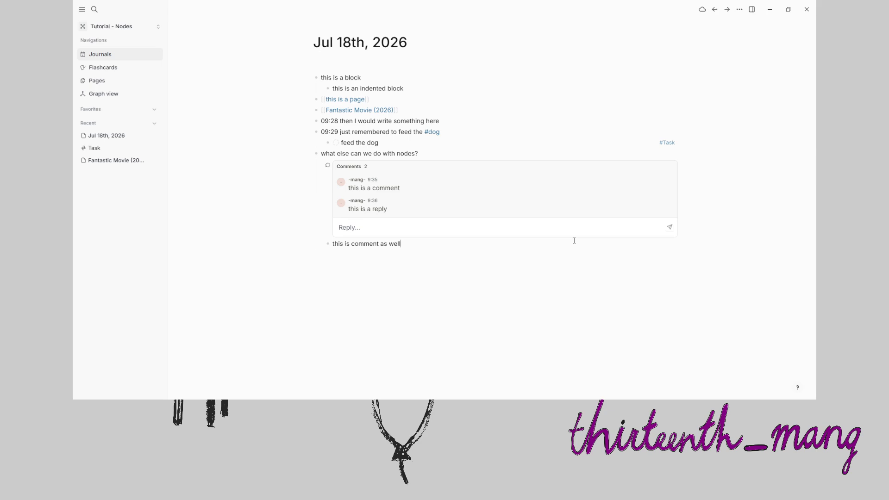
Format the word "well" as inline code in the block "this is comment as well"
key(ctrl+shift+Left)
text(~)
key(BackSpace)
key(ctrl+shift+Right)
key(ctrl+c)
click(416, 240)
text(~~)
key(ctrl+v)
click(453, 249)
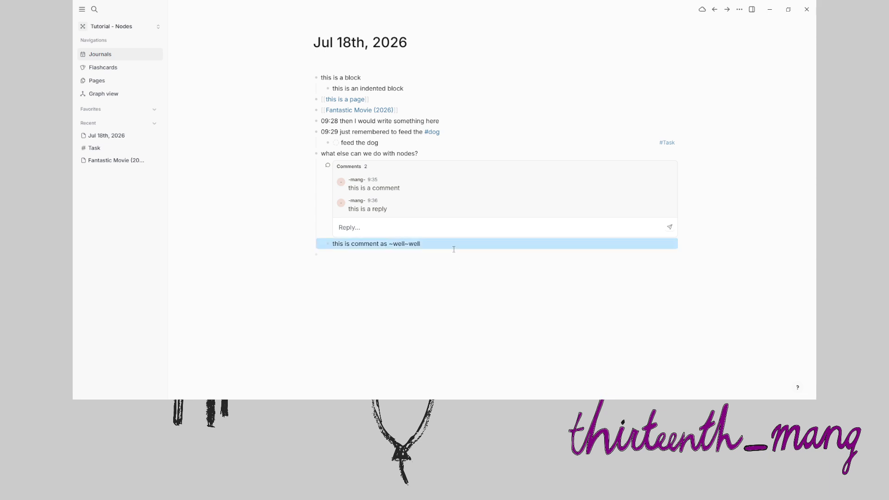
key(ctrl+BackSpace)
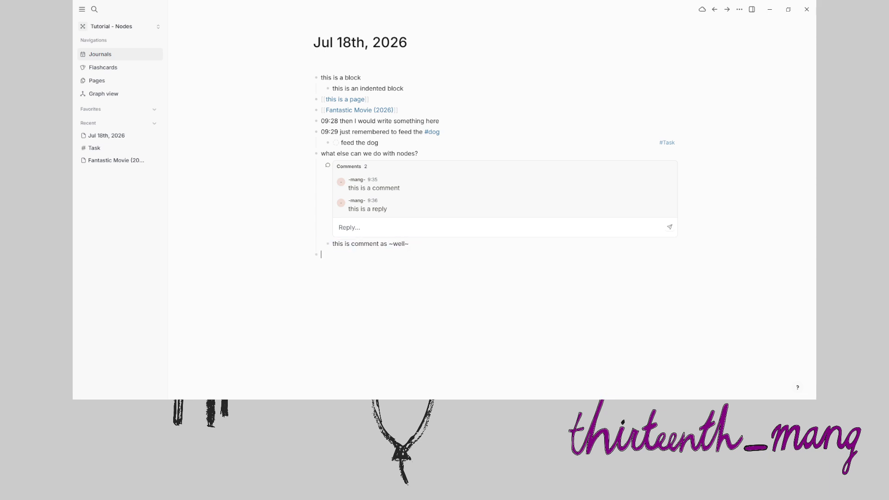
key(BackSpace)
key(Escape)
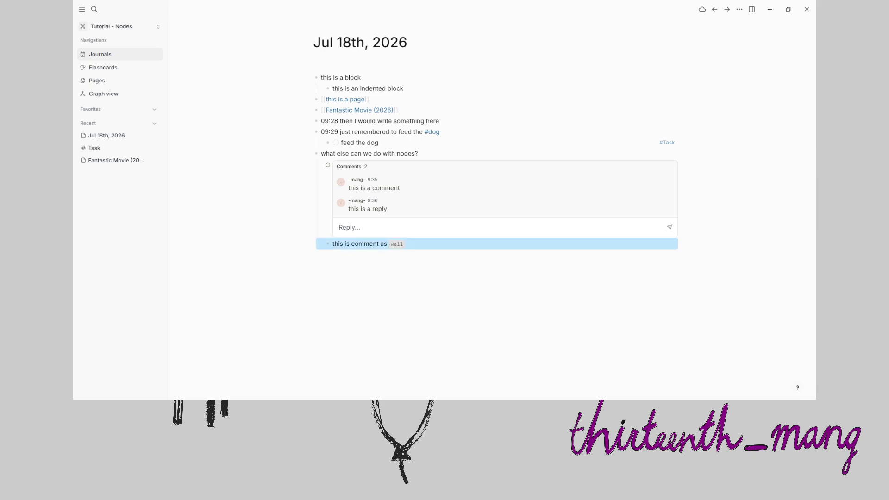
Append the word "italics" in italic and the word "bold" in bold Markdown to the "this is comment as" block
click(447, 244)
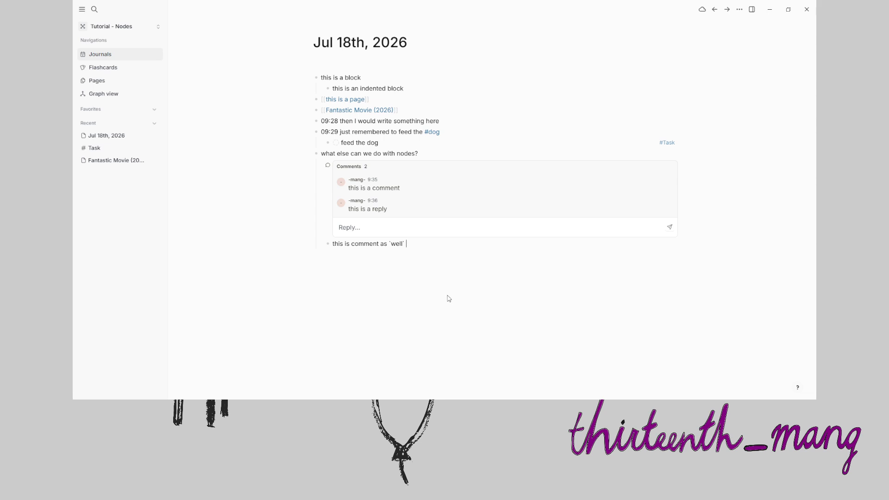
text(*italics*)
key(Escape)
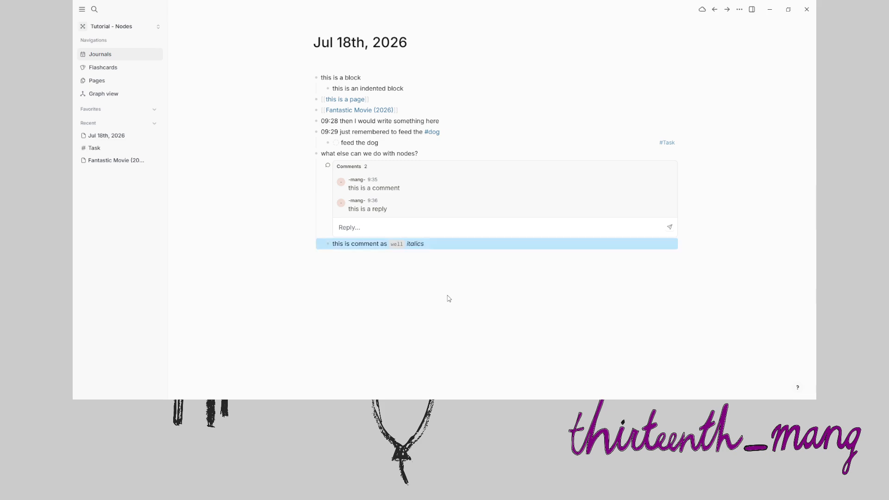
click(469, 245)
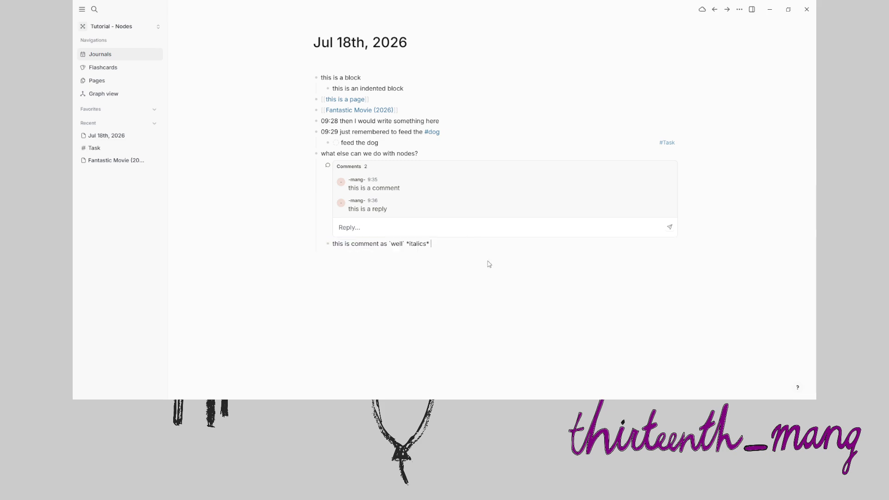
text(**bold**)
key(Escape)
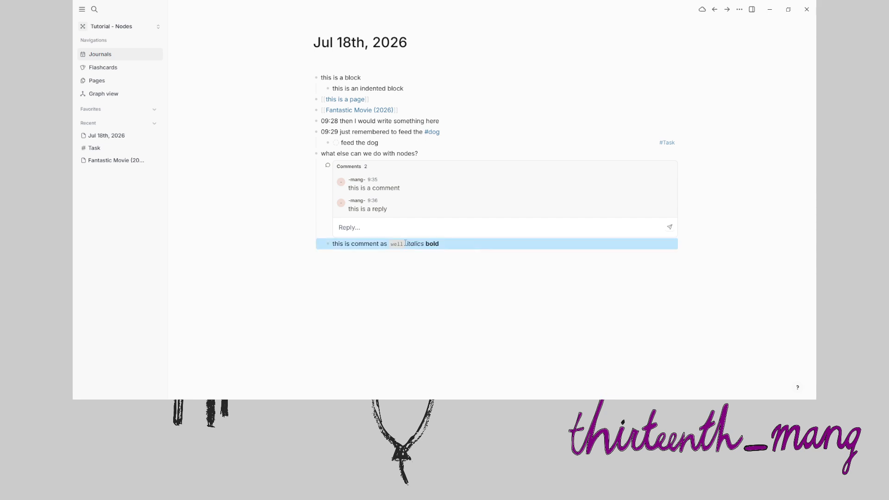
Append the word "strikethrough" to the same block, struck through with double tildes
click(459, 246)
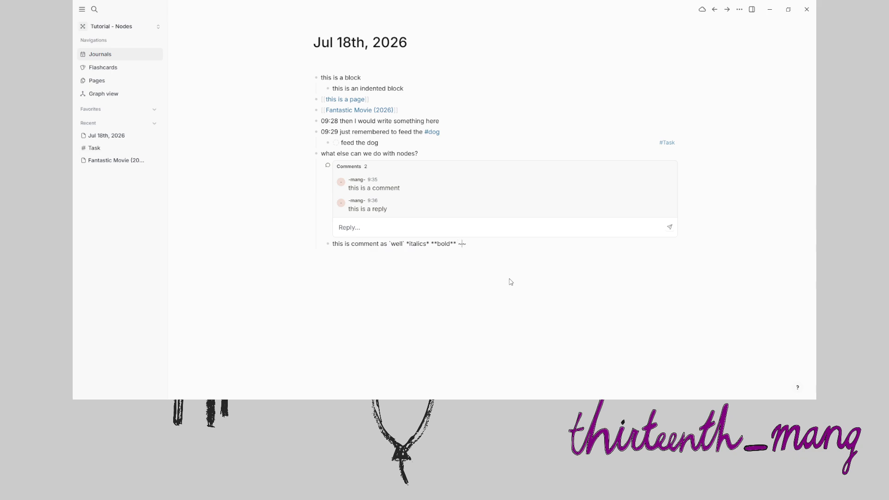
text(~strikethrough)
key(Escape)
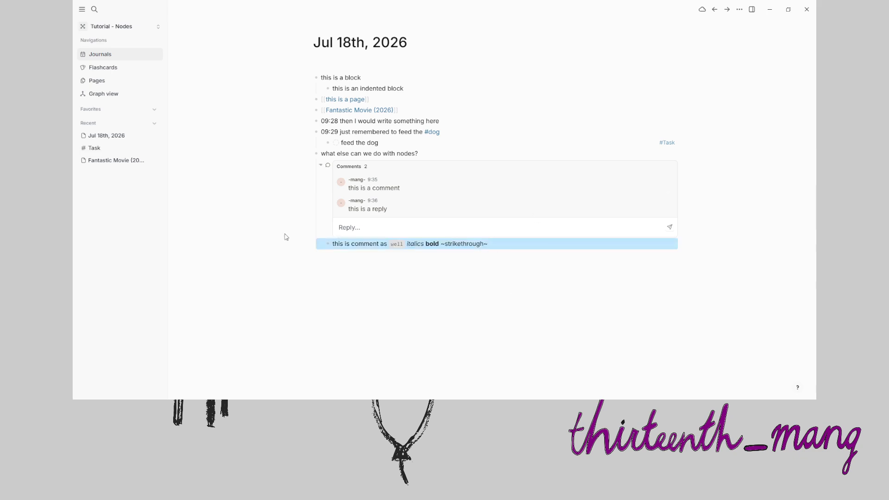
click(508, 245)
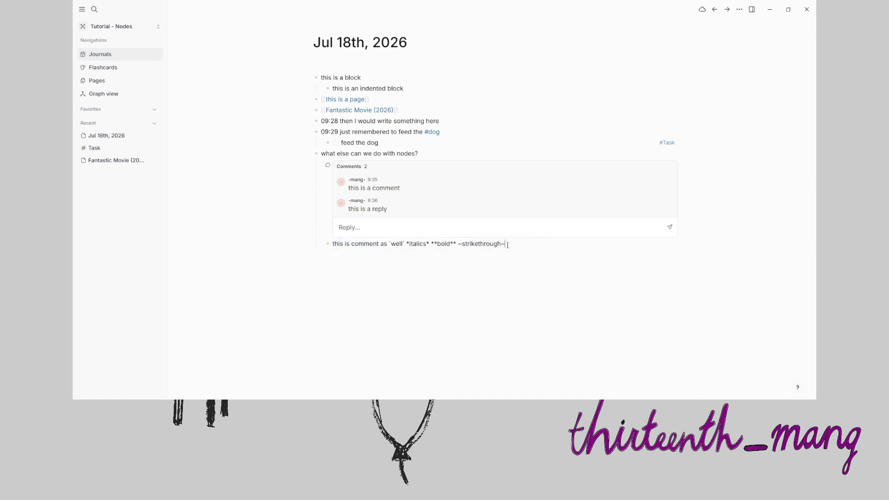
text(~)
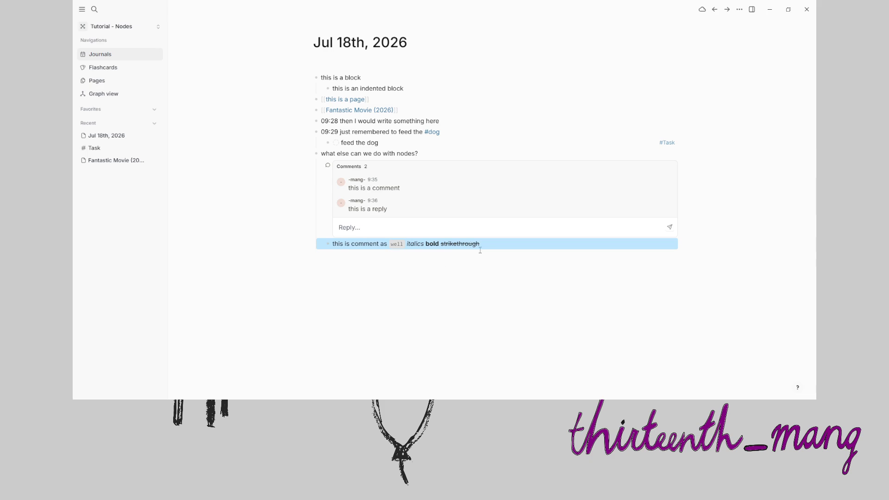
Add a second struck-through word, "this", at the end of the formatted block
click(508, 244)
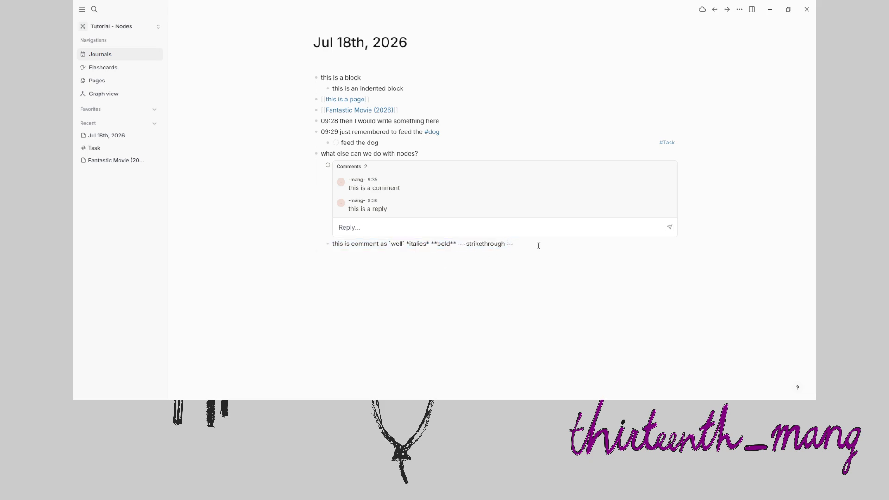
text(~~)
text(this)
key(Escape)
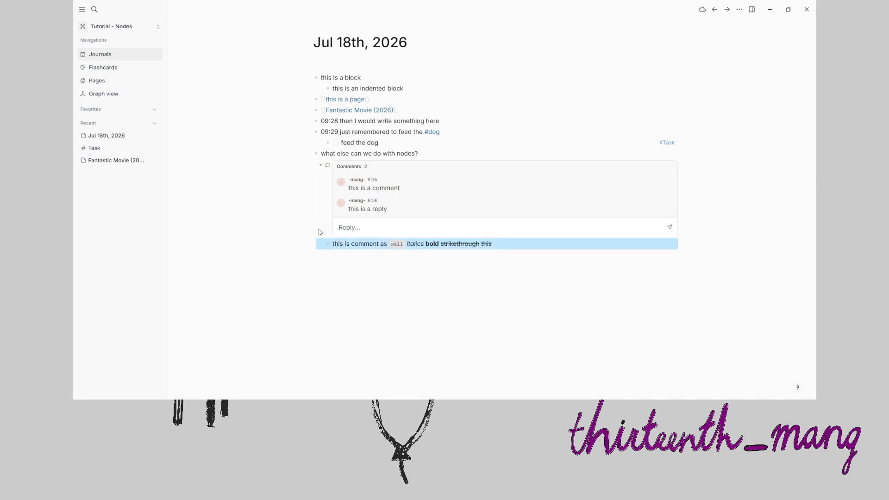
key(Escape)
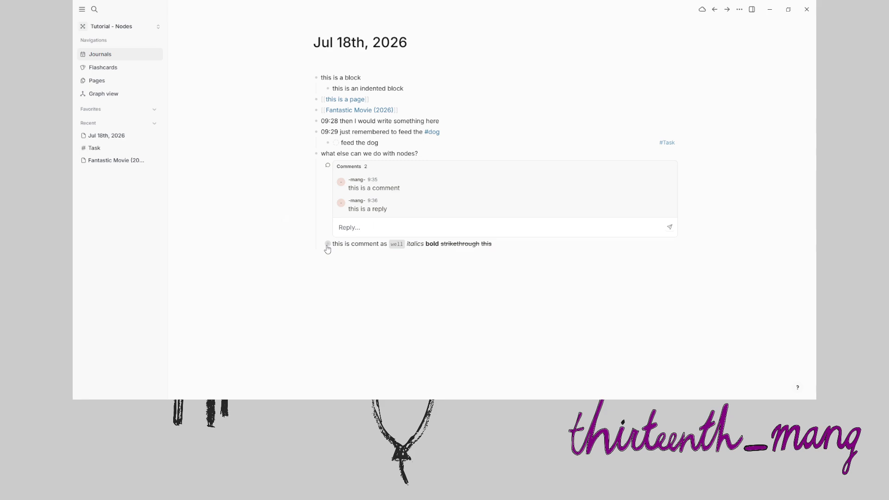
Look at how the nodes are laid out in the graph view and return to Journals
mouse_move(328, 249)
click(122, 98)
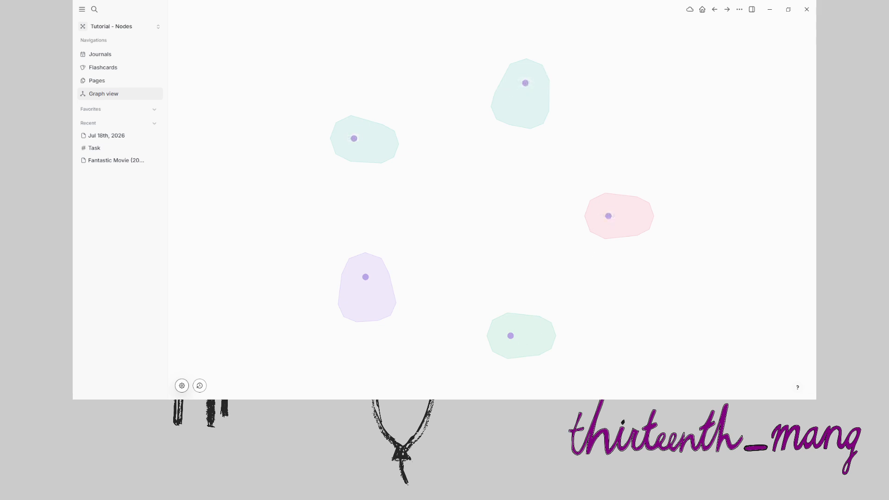
click(100, 54)
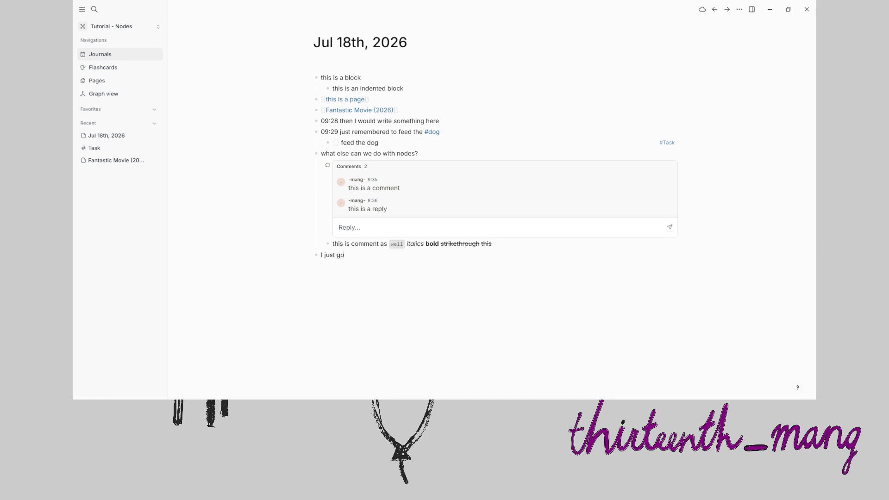
Add a journal block reading "I just got a new [[German Shepheard]]" with the breed as a page link
text([[German Shephard)
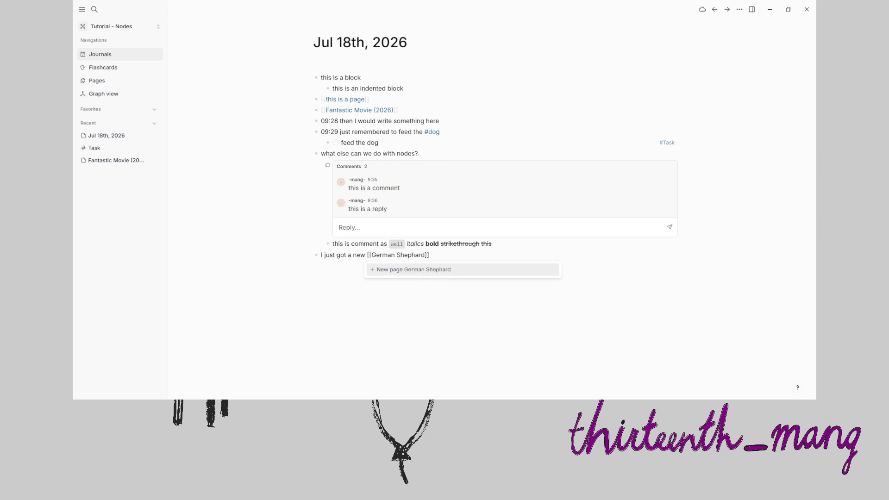
key(BackSpace)
key(BackSpace)
text(eard)
key(Escape)
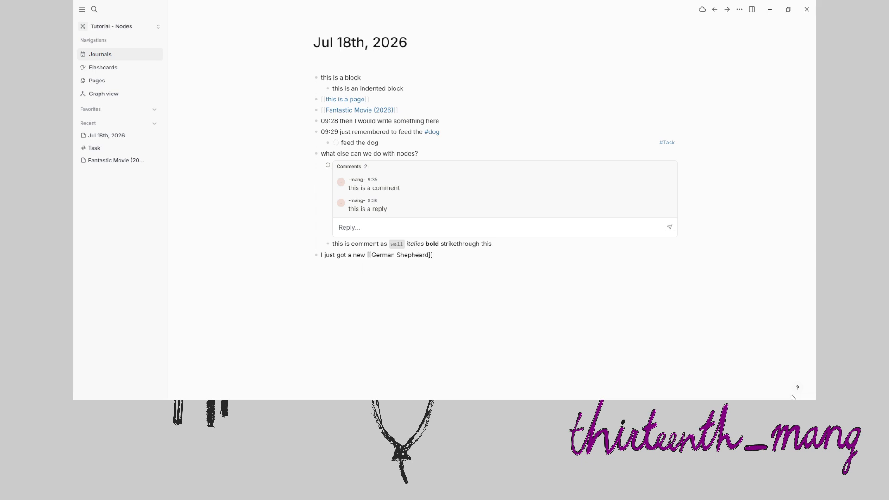
key(Escape)
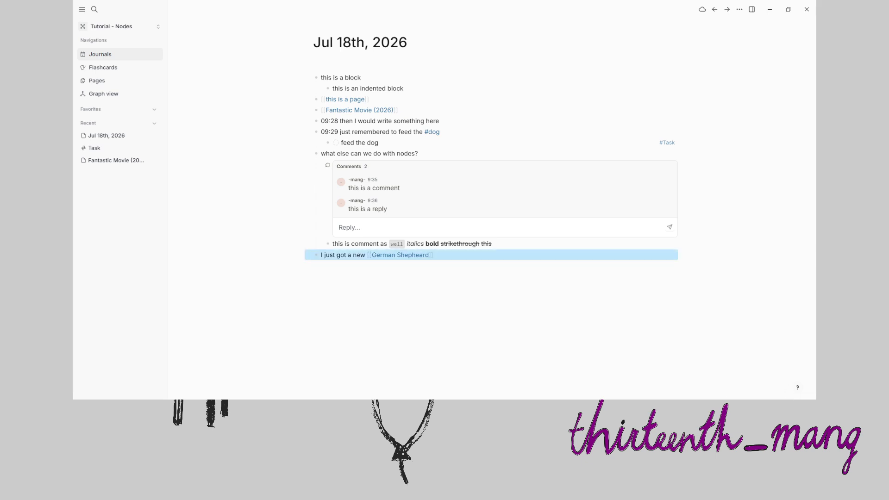
Open the German Shepheard page to examine its linked references and go back to Journals
click(412, 256)
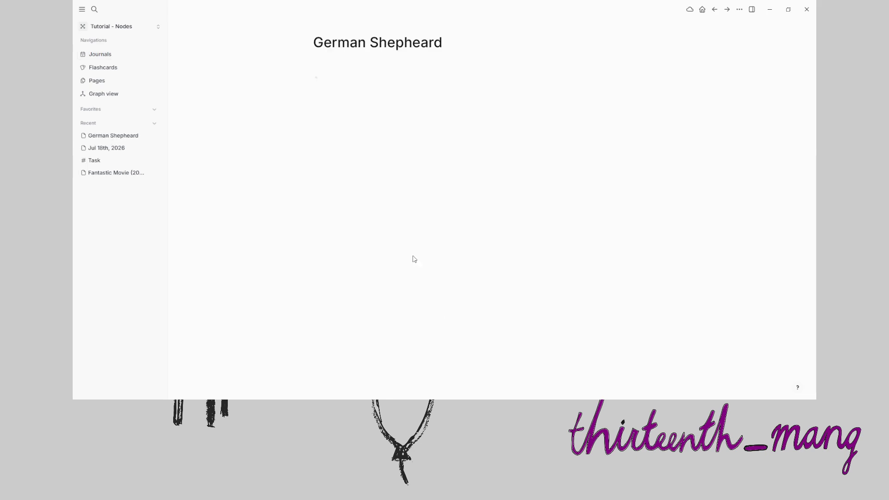
click(319, 45)
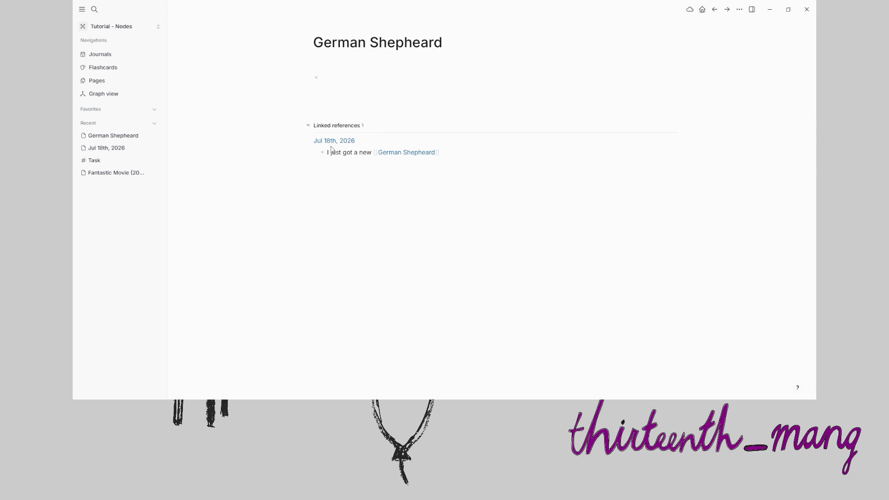
click(111, 60)
Append a new German Shepheard tag to the journal block about getting the new dog
click(790, 275)
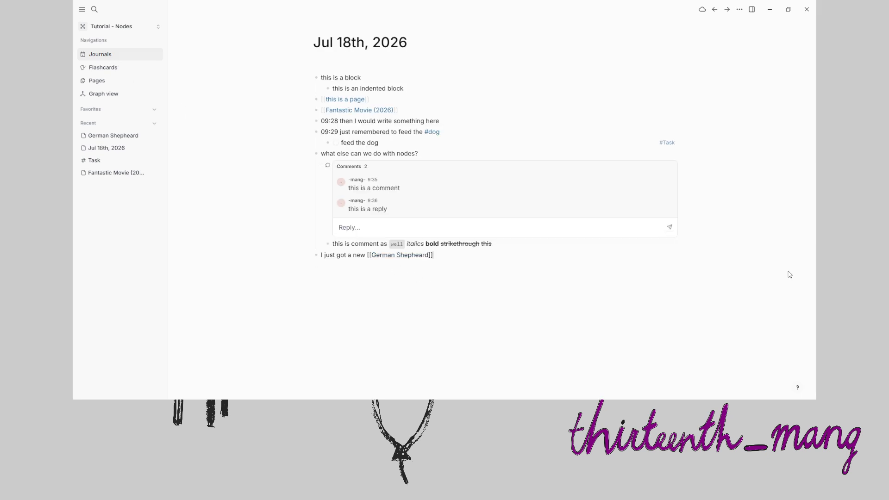
text(#[[German She)
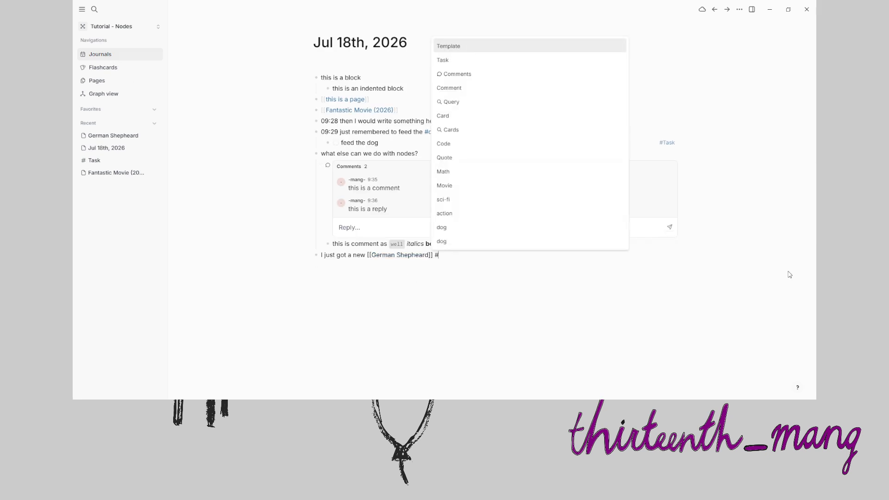
text(pheard)
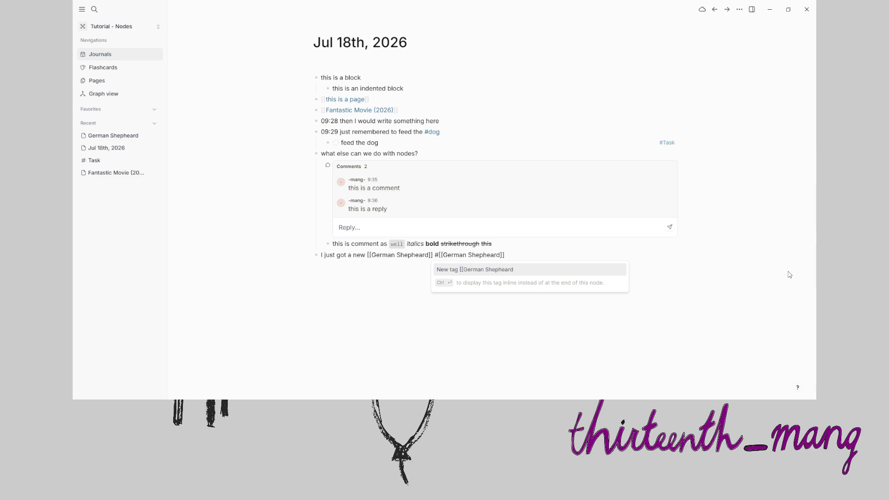
key(Return)
key(Escape)
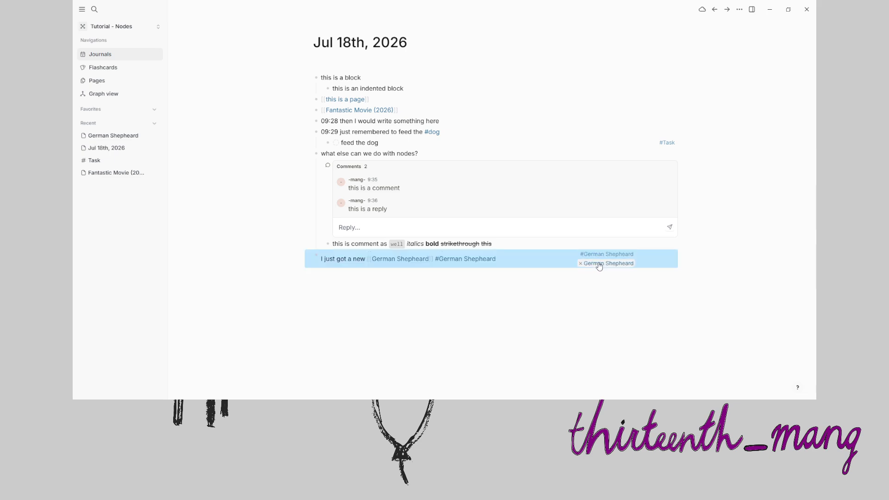
Open the German Shepheard tag page to examine its properties and tagged nodes, and return to Journals
click(602, 258)
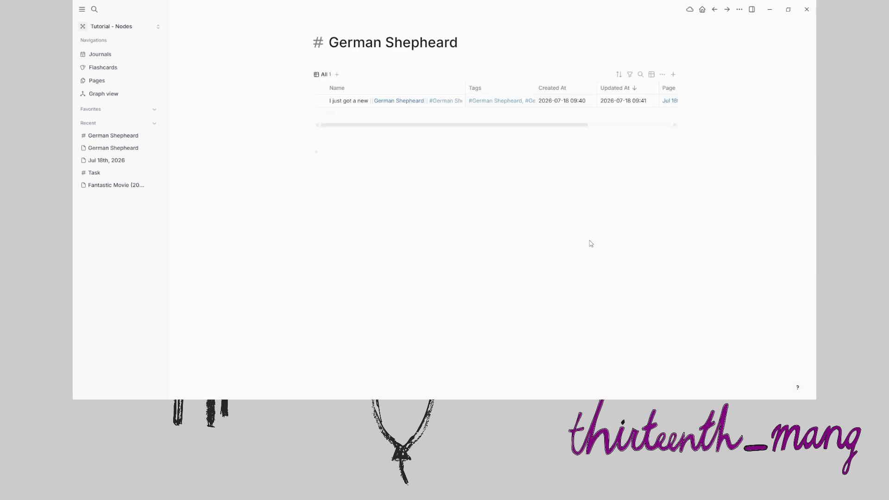
click(303, 43)
click(303, 44)
click(459, 100)
click(433, 258)
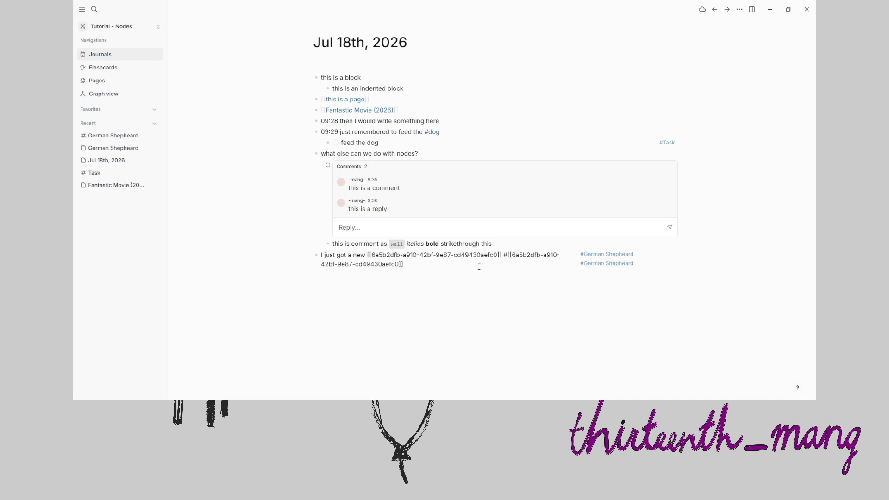
key(Escape)
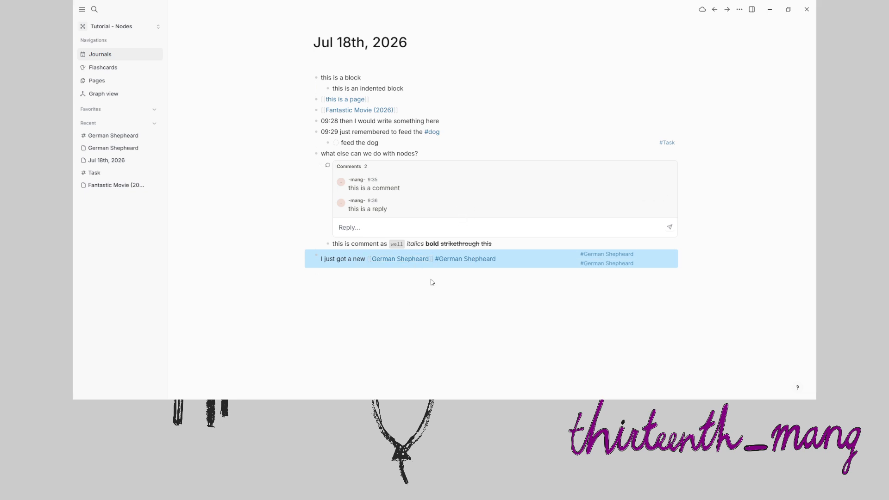
Make the German Shepheard tag extend the first listed dog tag and collapse its properties
click(446, 259)
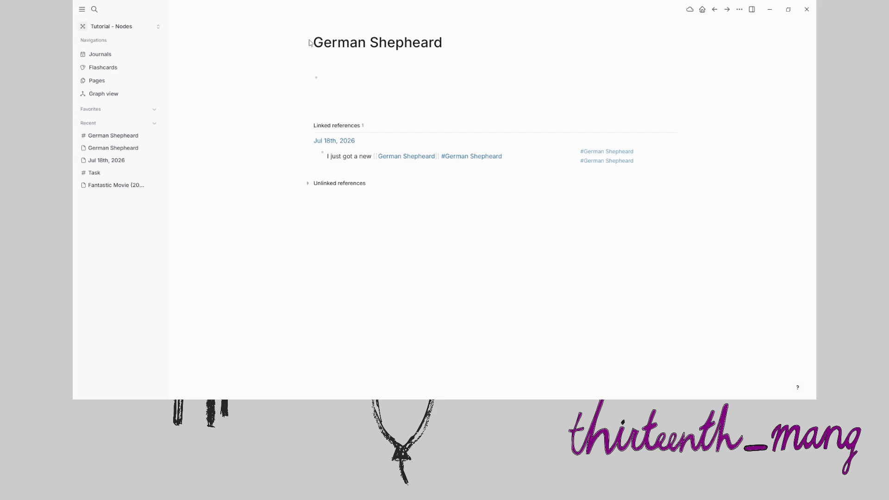
click(481, 158)
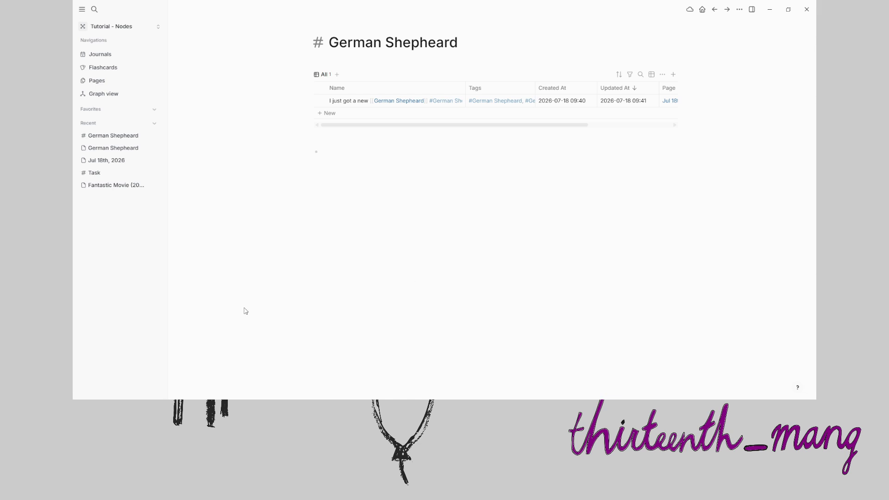
click(303, 44)
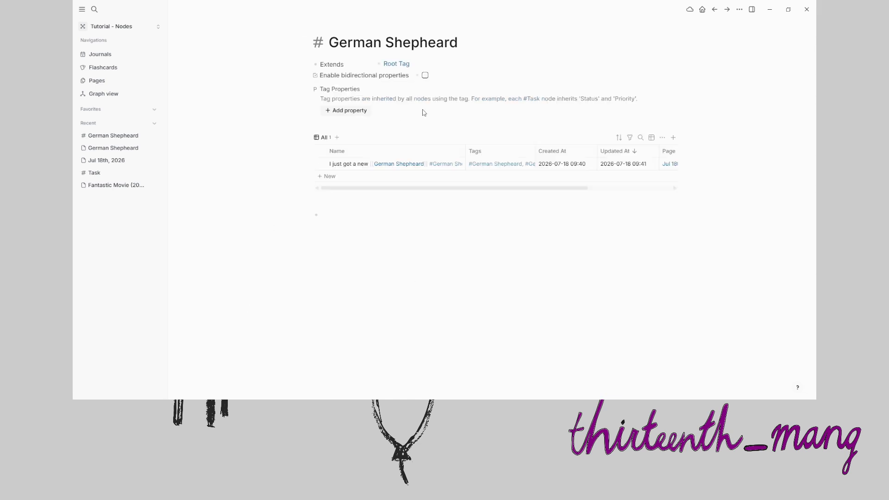
click(404, 66)
click(391, 191)
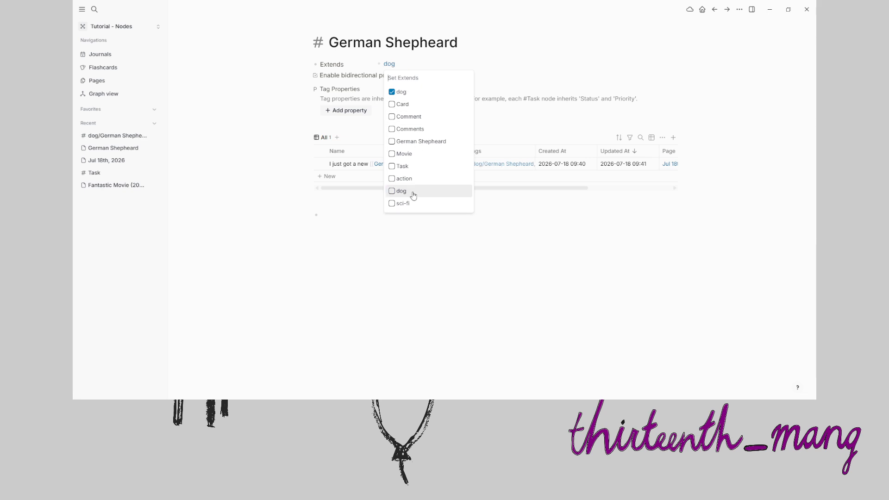
key(Escape)
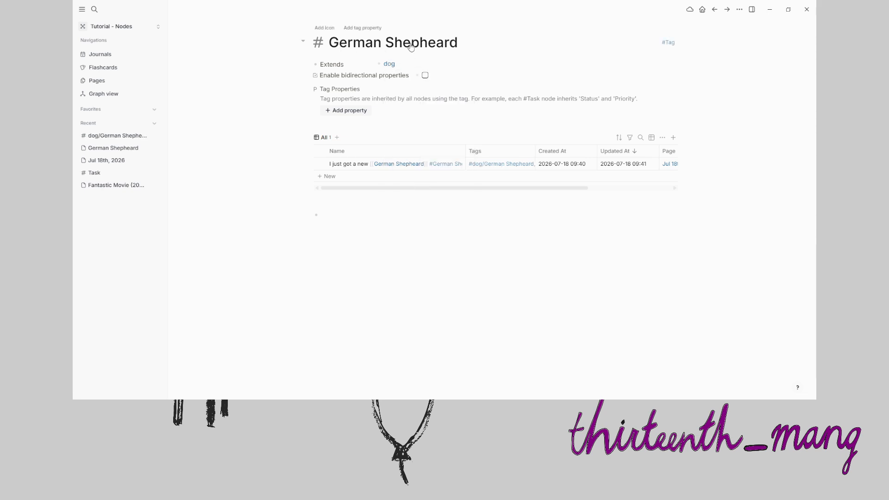
click(304, 44)
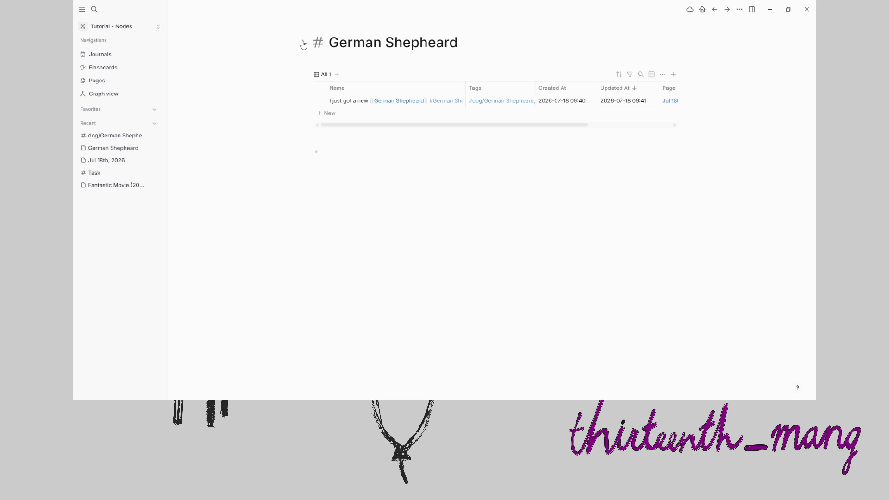
Look at the nodes in the graph view, revisit the dog/German Shepheard tag page, and return to Journals
click(107, 95)
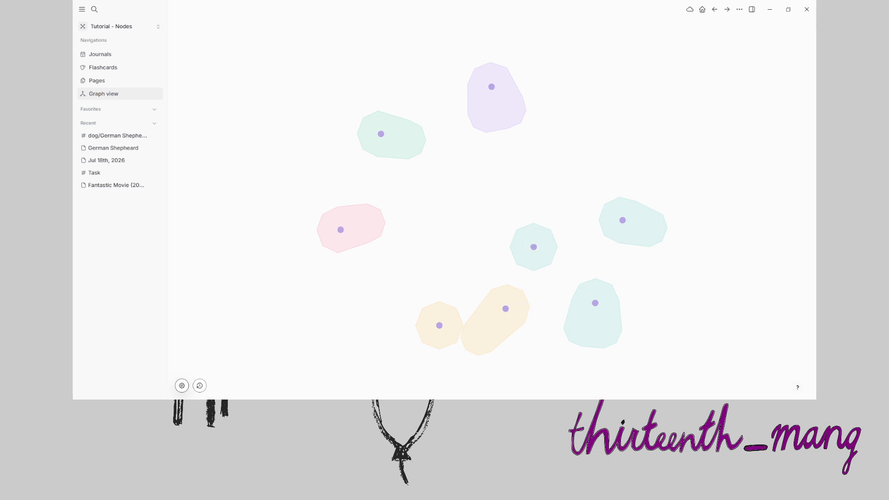
click(109, 55)
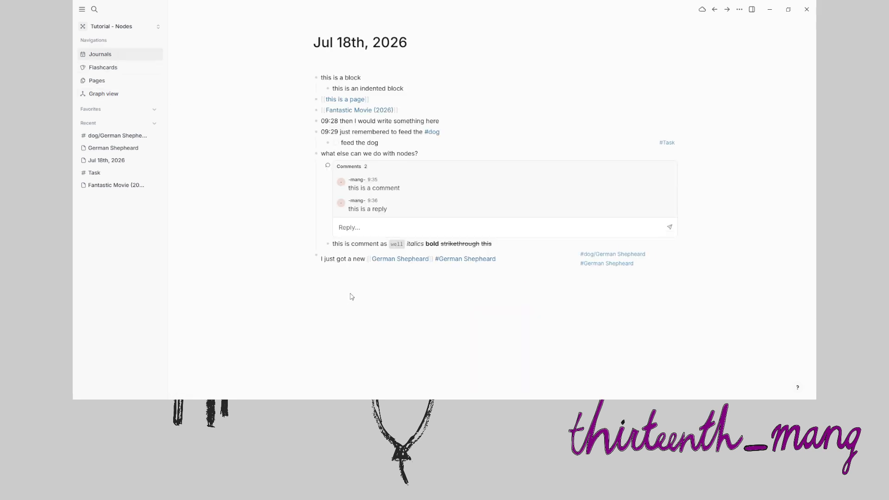
click(362, 270)
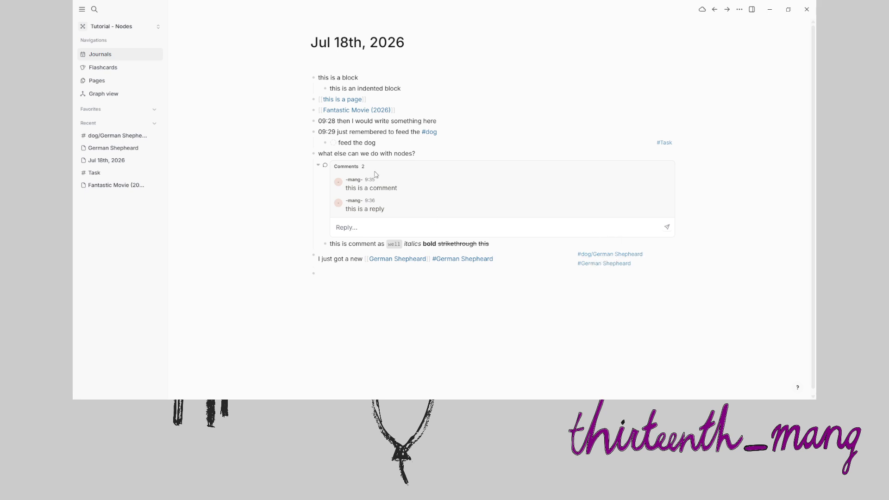
click(642, 256)
click(100, 54)
Try prefixing the German Shepheard page title with "dog/", remove the prefix, and recheck the dog/German Shepheard tag page
click(399, 262)
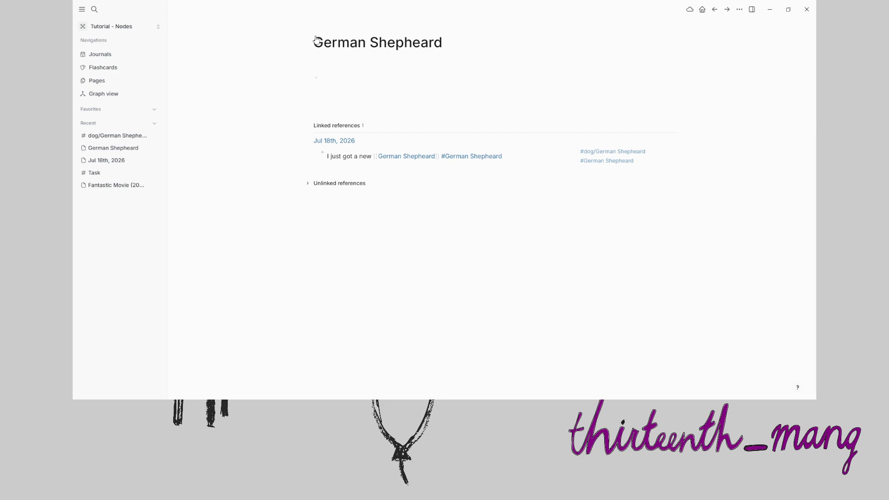
text(dog/)
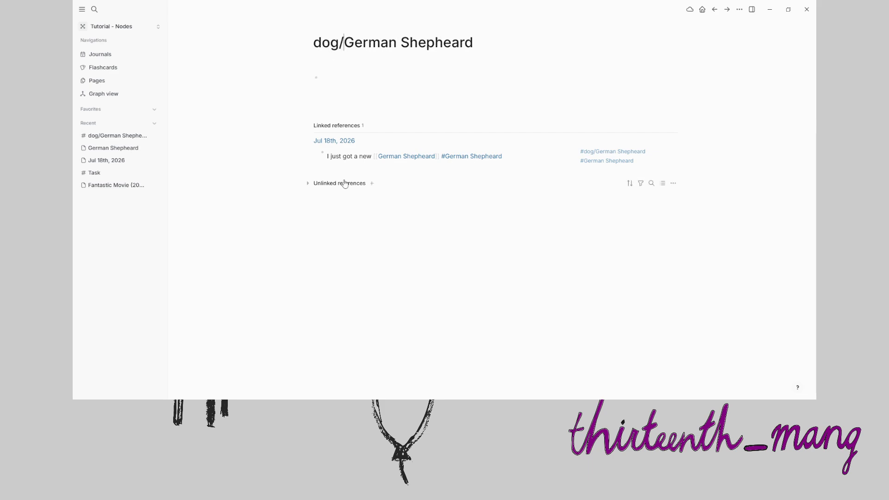
key(BackSpace)
key(BackSpace)
key(BackSpace)
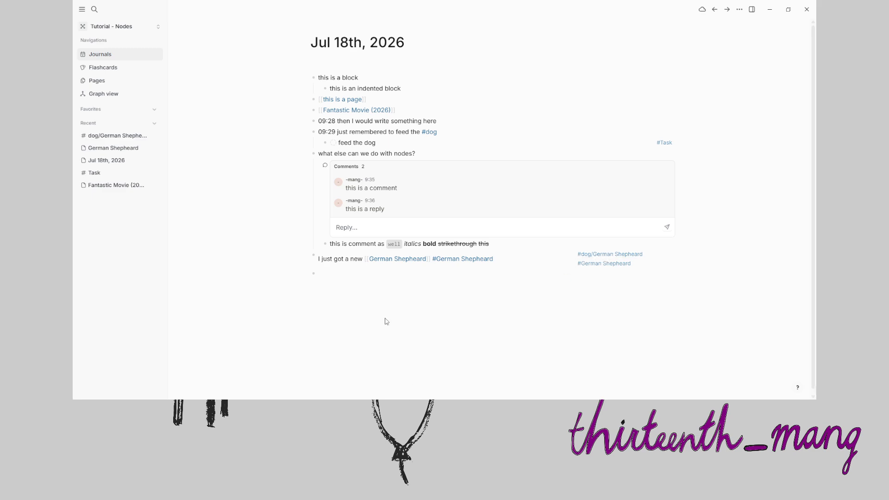
click(602, 258)
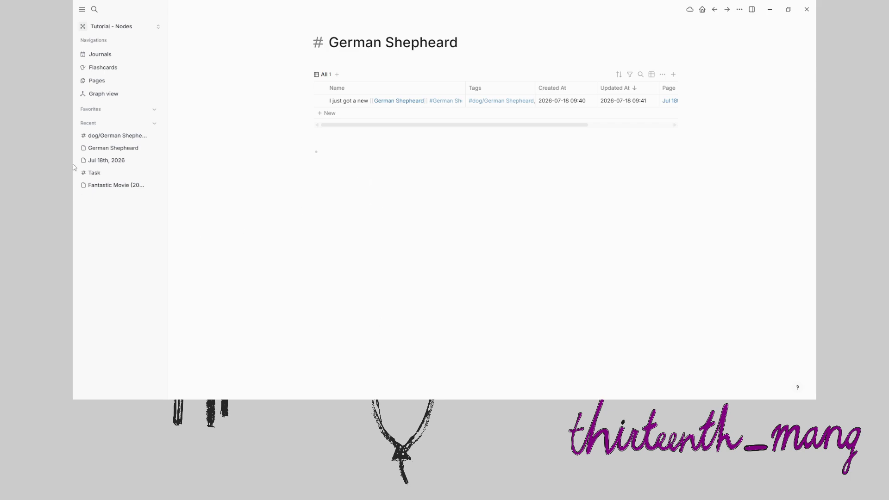
click(100, 56)
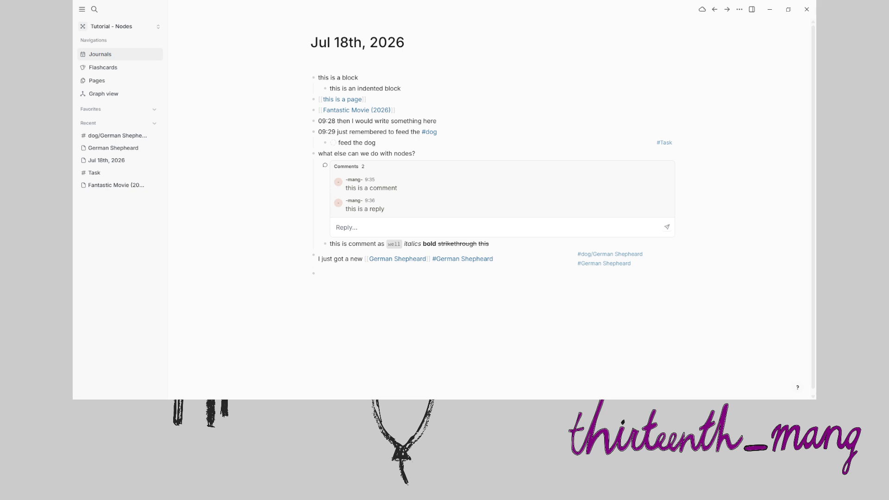
Add a journal block containing a link to a new page named Golden Retreiver
text([[)
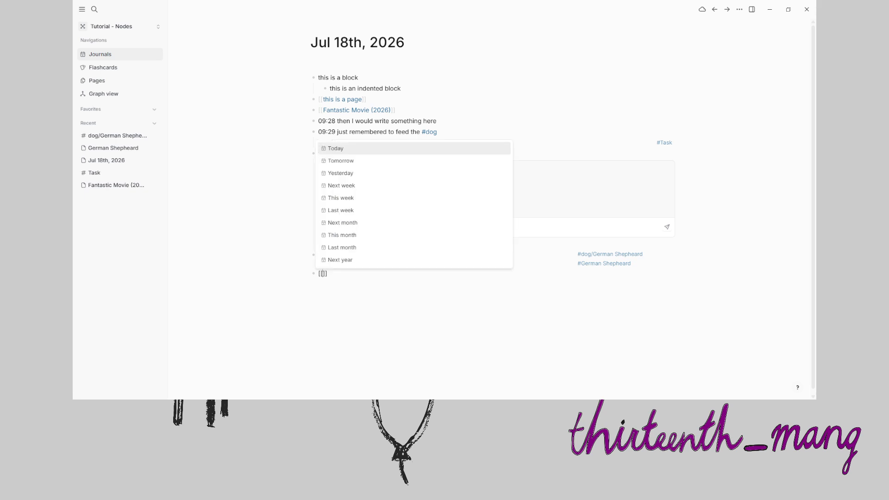
text(Golden Rer)
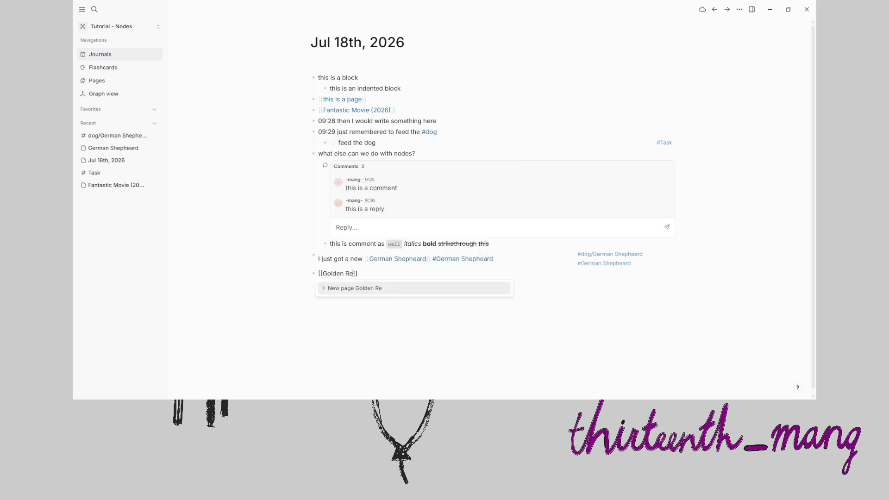
text(reiver)
key(Escape)
key(Escape)
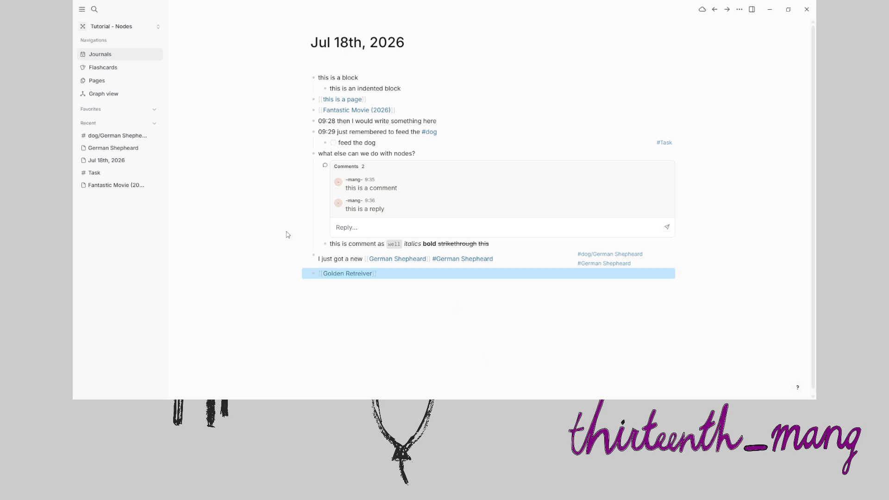
Append "#dog" to the Golden Retreiver page title and look through the properties available for the page
click(343, 274)
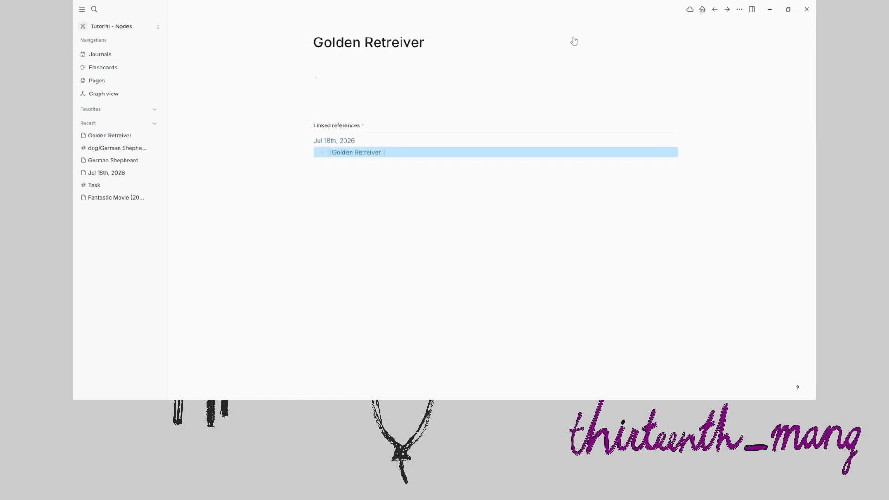
text(#dog)
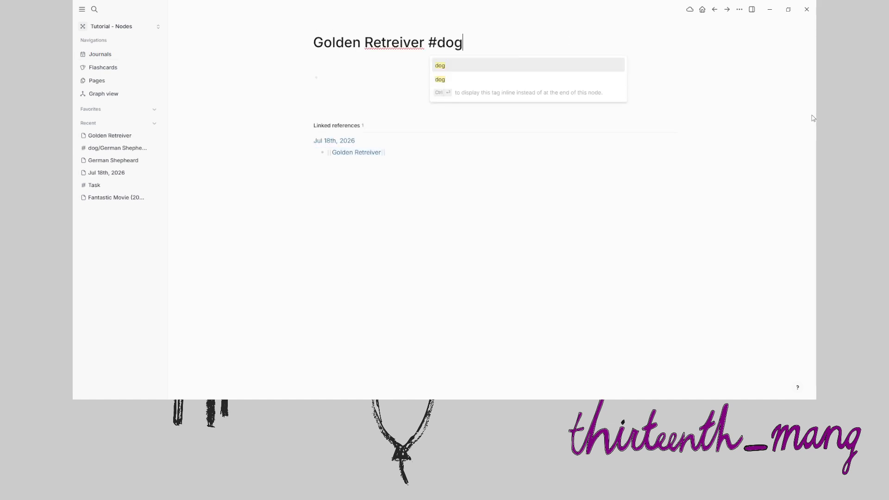
click(363, 28)
scroll(394, 98, down, 5)
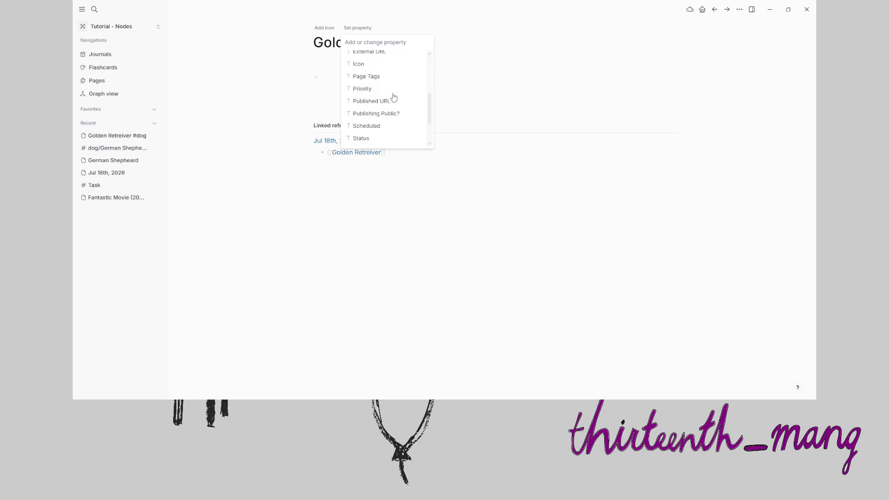
scroll(394, 98, up, 2)
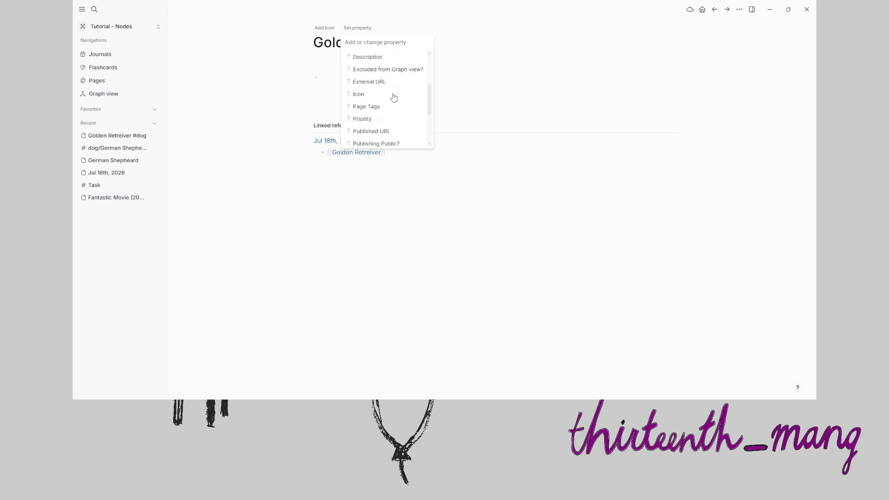
scroll(393, 97, down, 2)
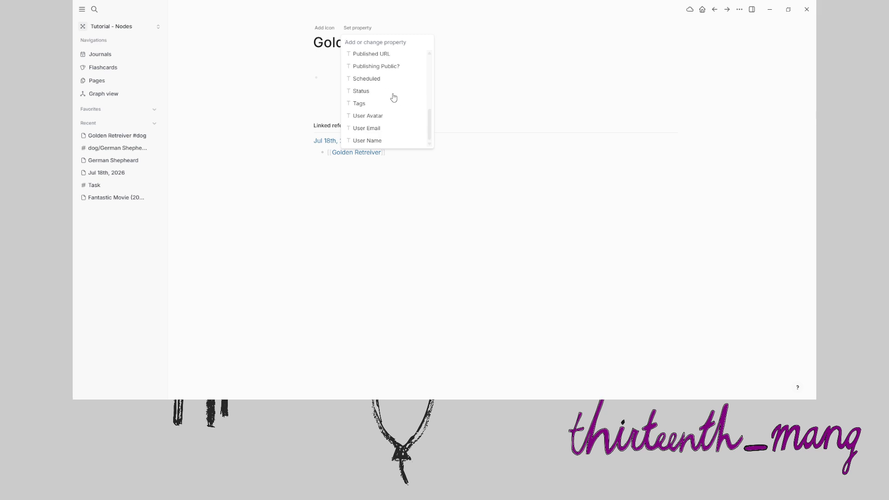
scroll(393, 97, up, 5)
click(325, 48)
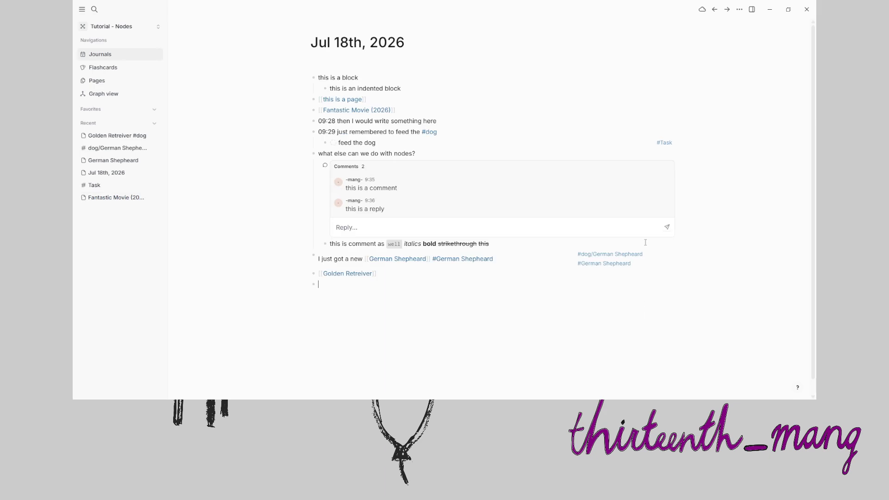
Delete the Golden Retreiver link from the last journal block and give the block a new golden-retreiver tag instead
key(BackSpace)
key(BackSpace)
key(BackSpace)
key(BackSpace)
key(BackSpace)
key(BackSpace)
key(BackSpace)
key(BackSpace)
key(BackSpace)
key(BackSpace)
key(BackSpace)
key(BackSpace)
key(BackSpace)
key(BackSpace)
key(BackSpace)
key(BackSpace)
key(BackSpace)
key(BackSpace)
key(BackSpace)
key(BackSpace)
text(#go)
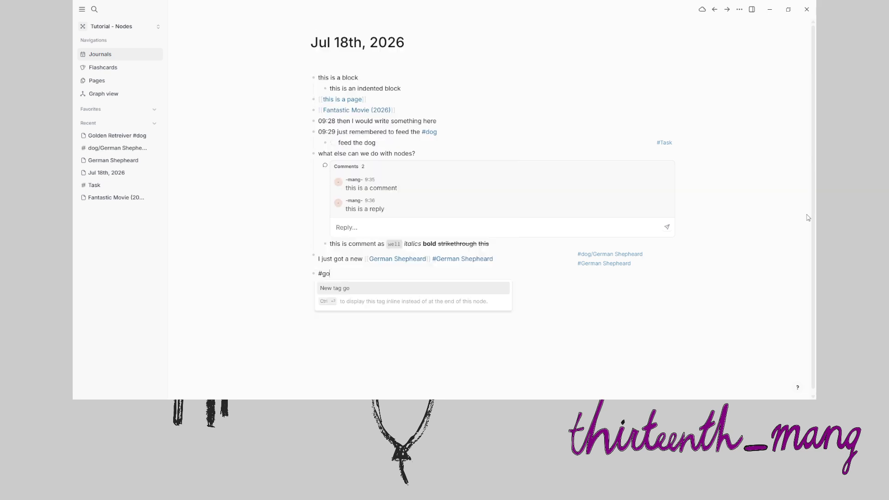
text(lden-retre)
key(BackSpace)
text(iever)
key(Return)
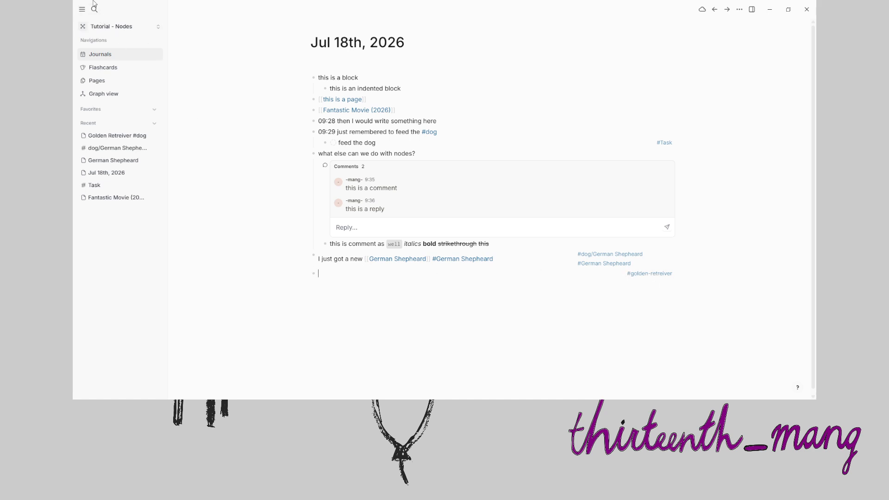
Make the golden-retreiver tag extend the first listed dog tag and go back to Journals
click(657, 276)
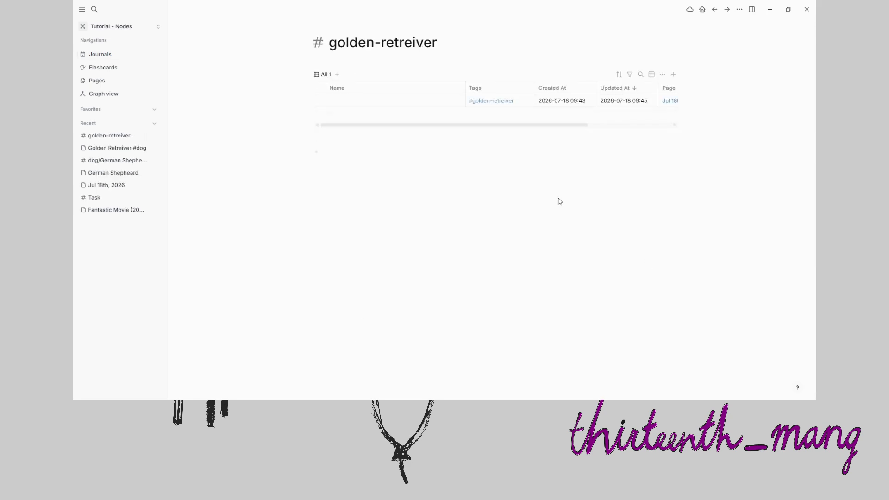
click(302, 45)
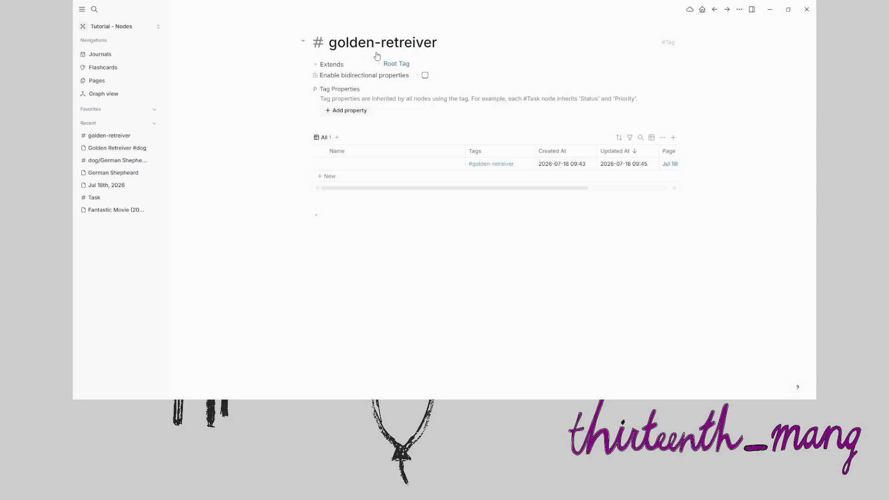
click(405, 65)
click(419, 203)
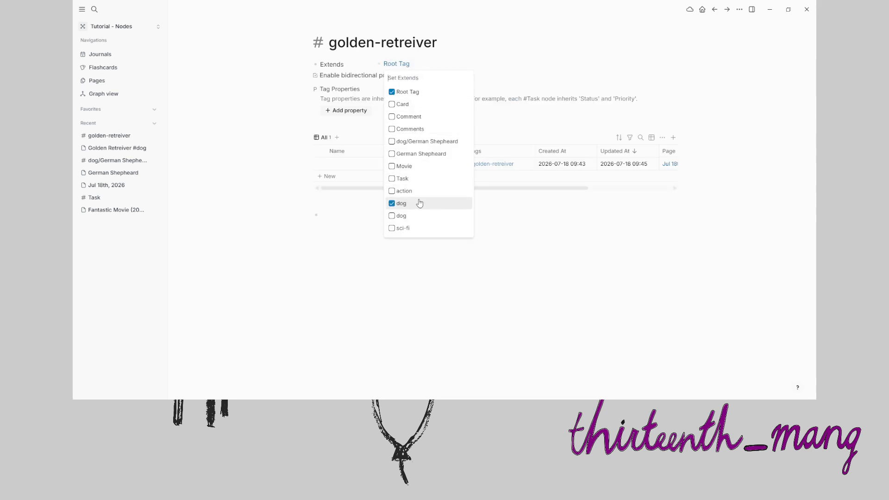
click(102, 55)
Enter "my dog's name is Lassie" as the text of the journal block tagged golden-retreiver
click(400, 271)
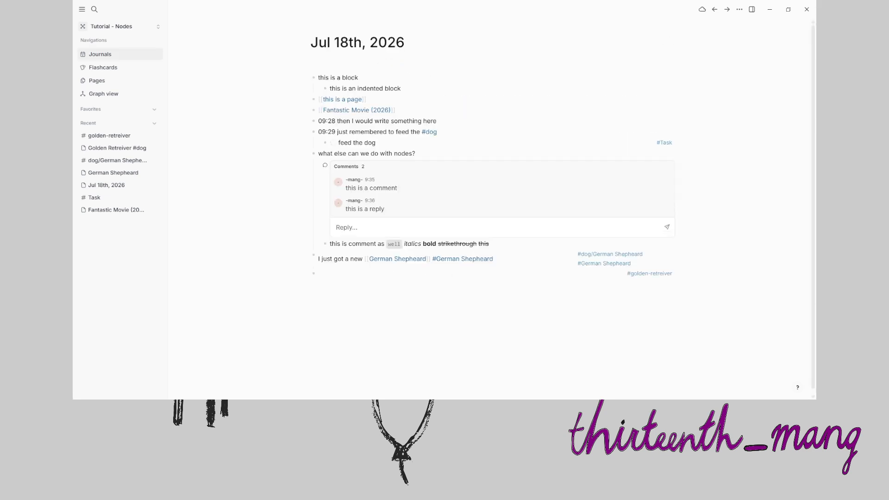
text(my dog's name is Lassie)
key(Escape)
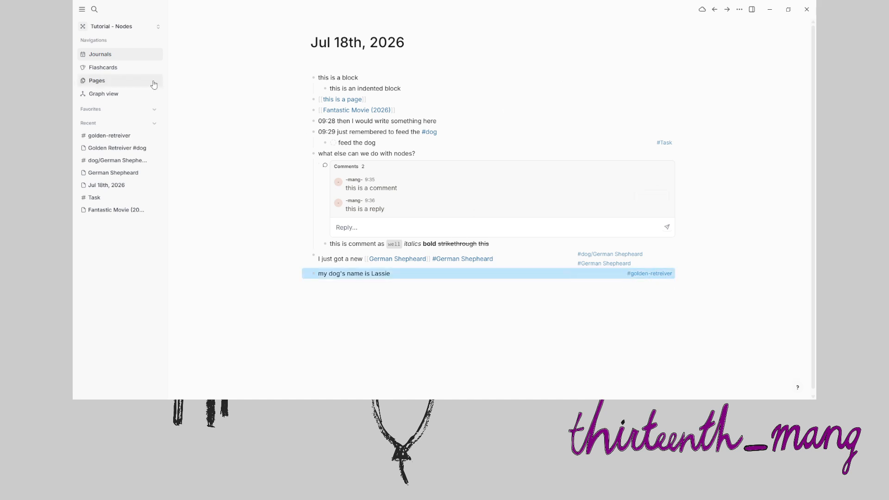
Check how the tags and nodes are grouped in the graph view and return to Journals
click(113, 93)
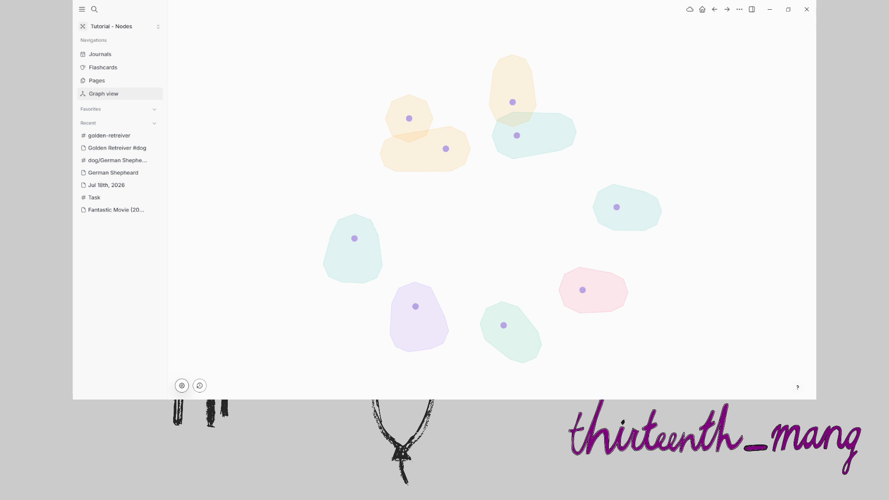
click(106, 54)
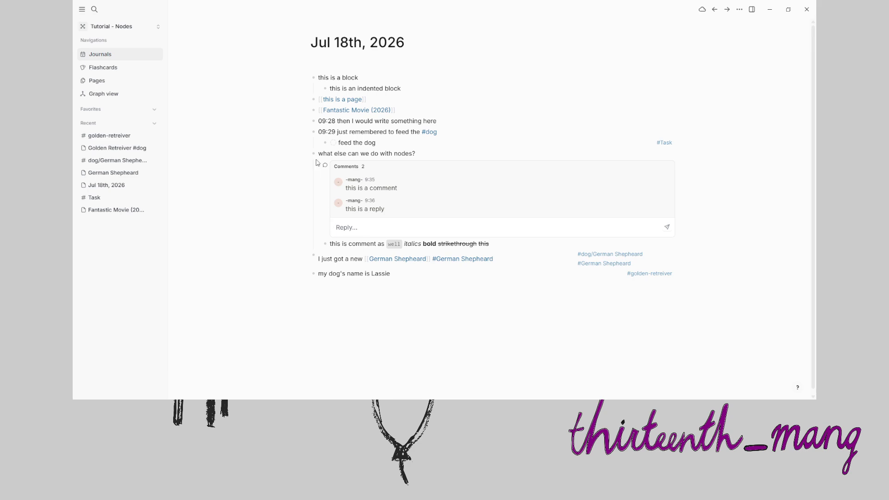